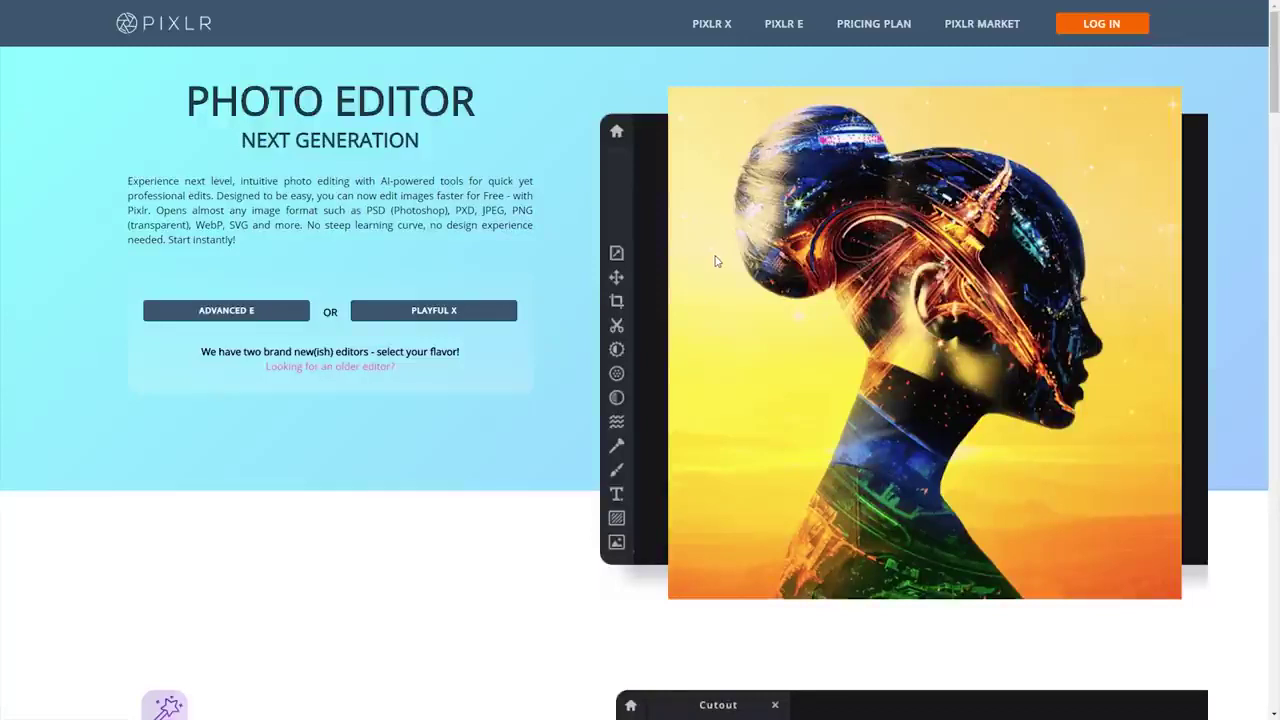
pyautogui.moveTo(392, 210)
pyautogui.mouseDown()
pyautogui.moveTo(448, 211)
pyautogui.moveTo(398, 211)
pyautogui.mouseUp()
pyautogui.click(448, 211)
pyautogui.click(400, 211)
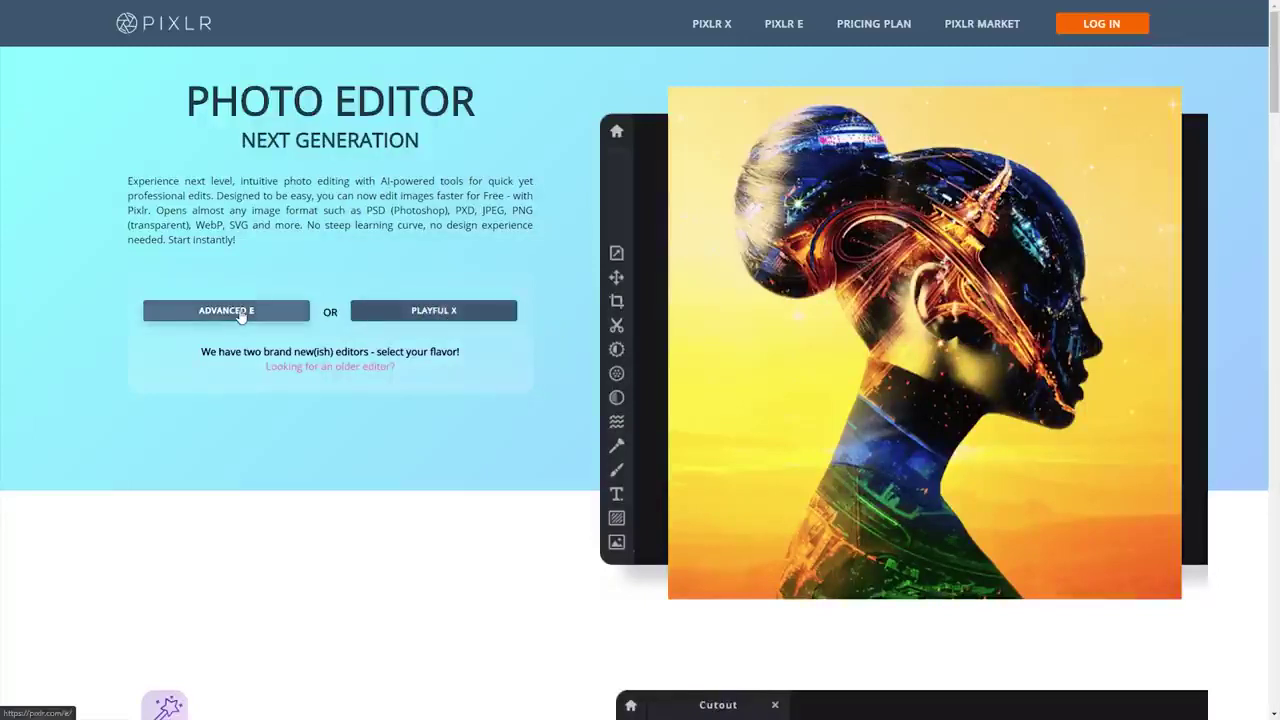
# Step: Open the Playful X editor and remove the untitled document from its history
pyautogui.click(438, 312)
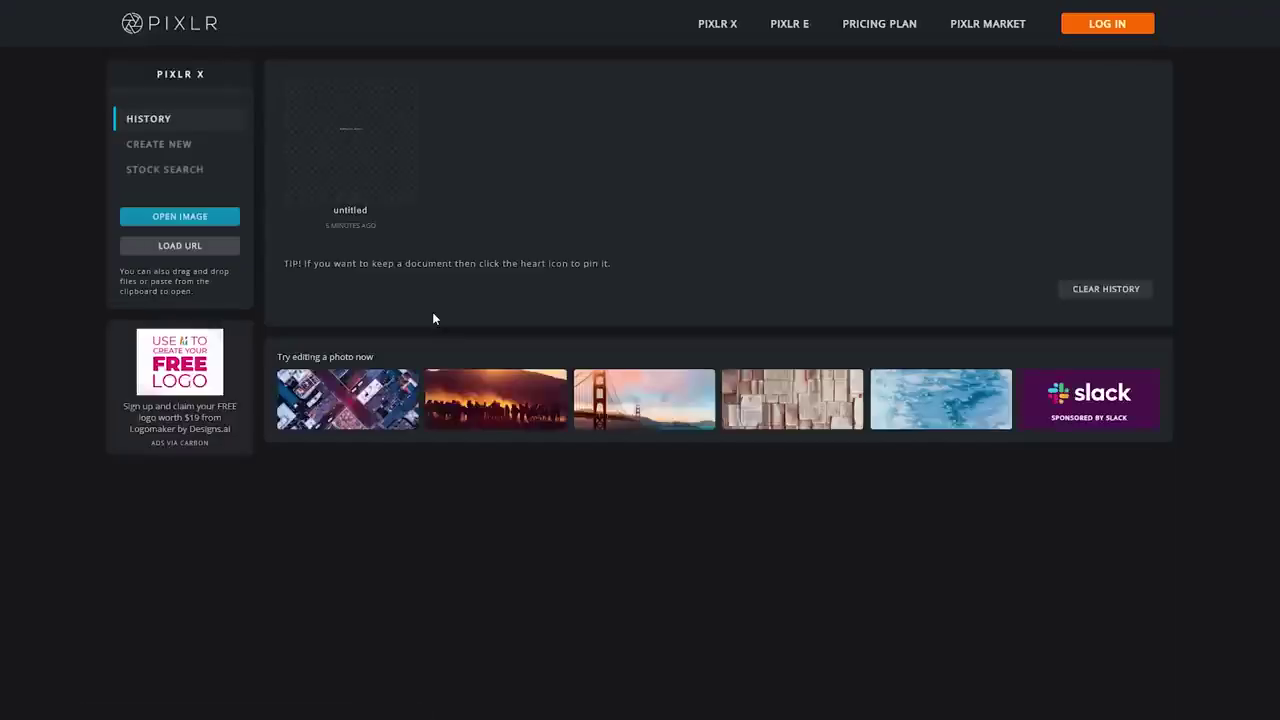
pyautogui.moveTo(386, 154)
pyautogui.click(404, 93)
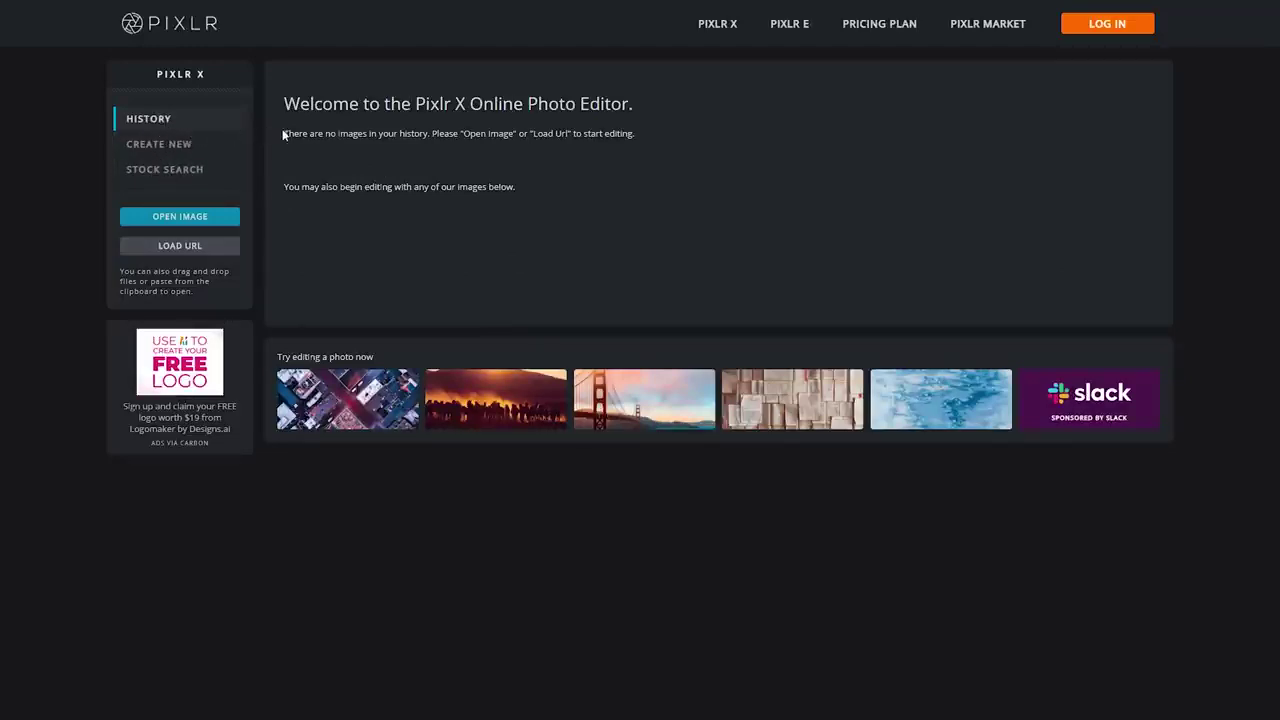
# Step: Create a new blank document from the Web 720p preset, 1280 x 720, with no background
pyautogui.click(180, 145)
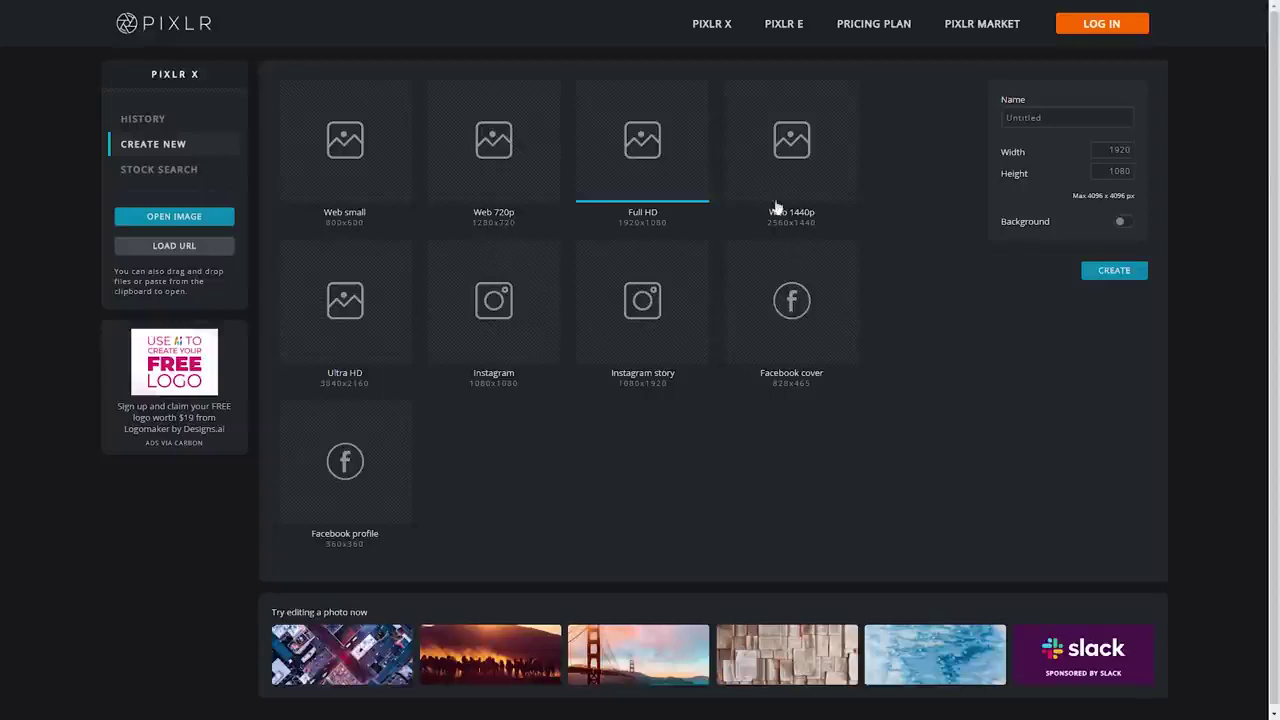
pyautogui.click(510, 163)
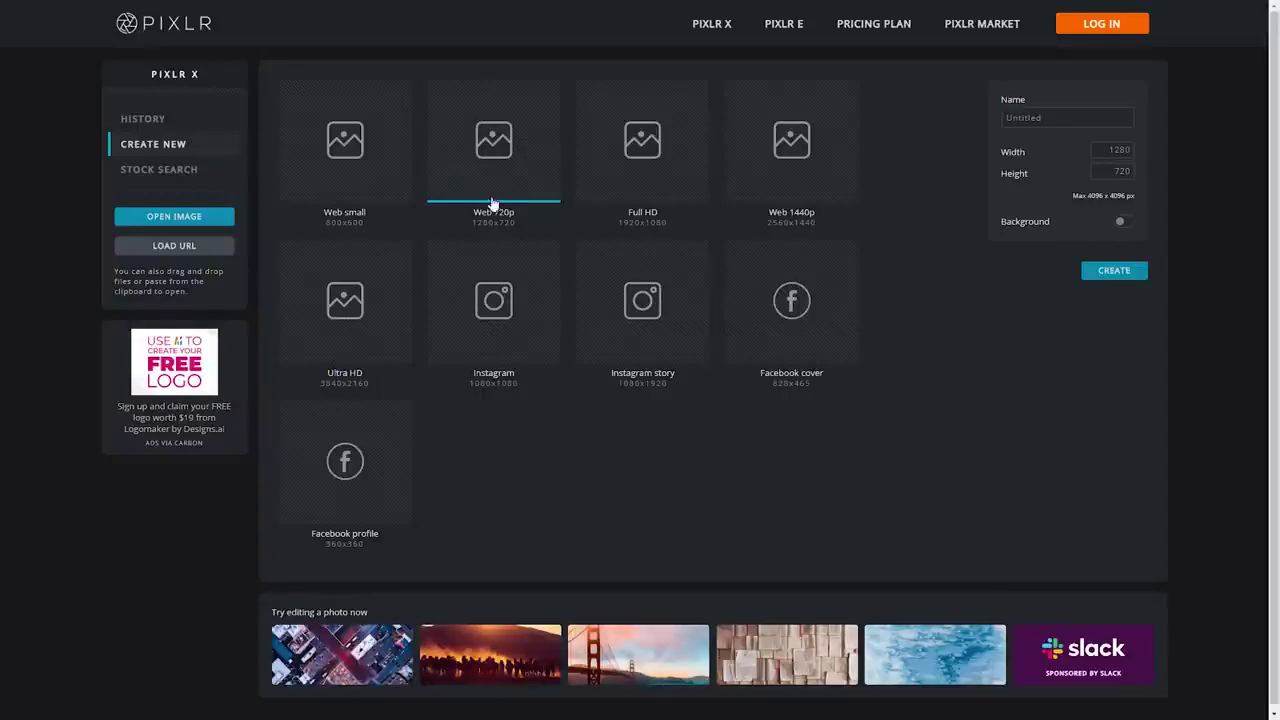
pyautogui.click(1110, 272)
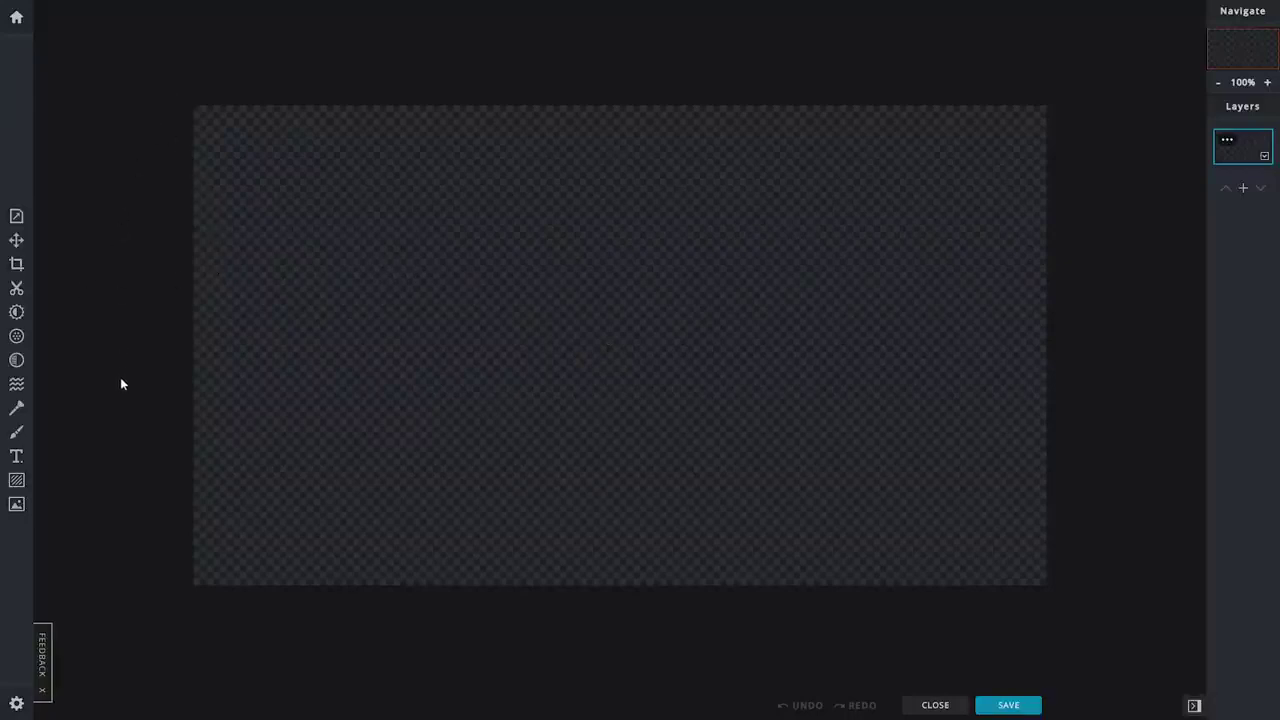
# Step: Search the stock image library for "fortnite", then return to the editor
pyautogui.click(16, 507)
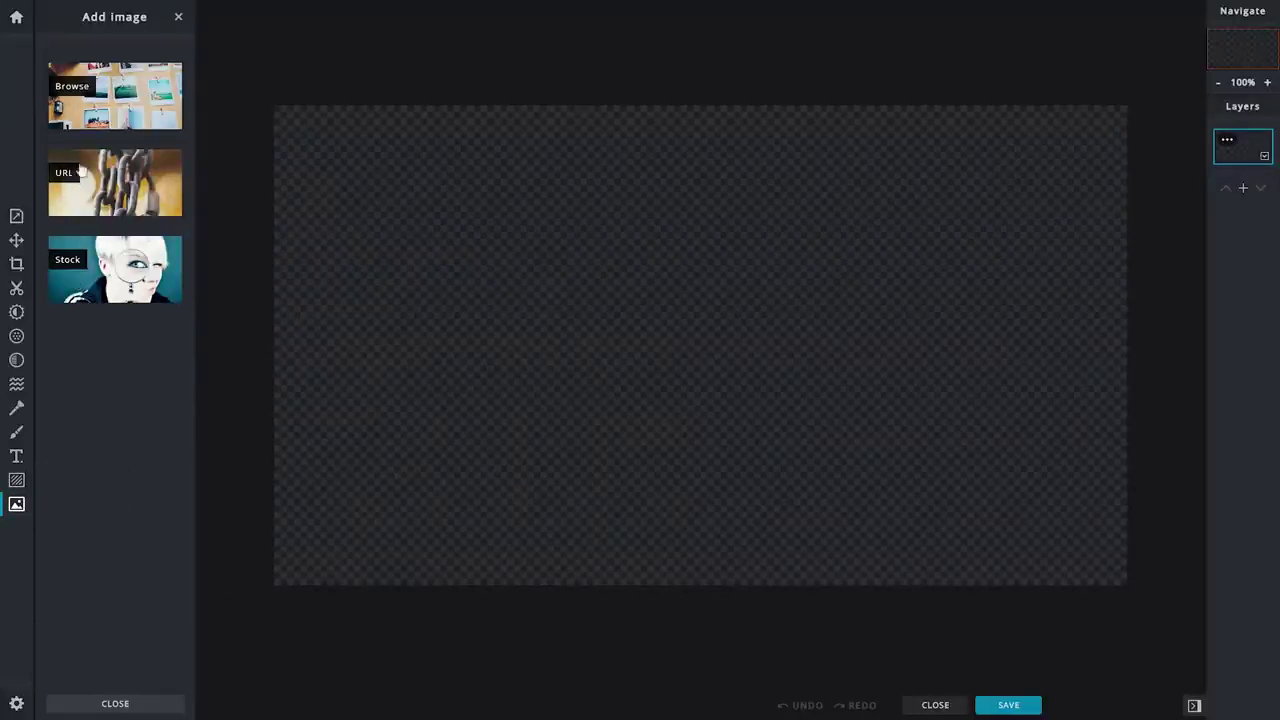
pyautogui.click(100, 268)
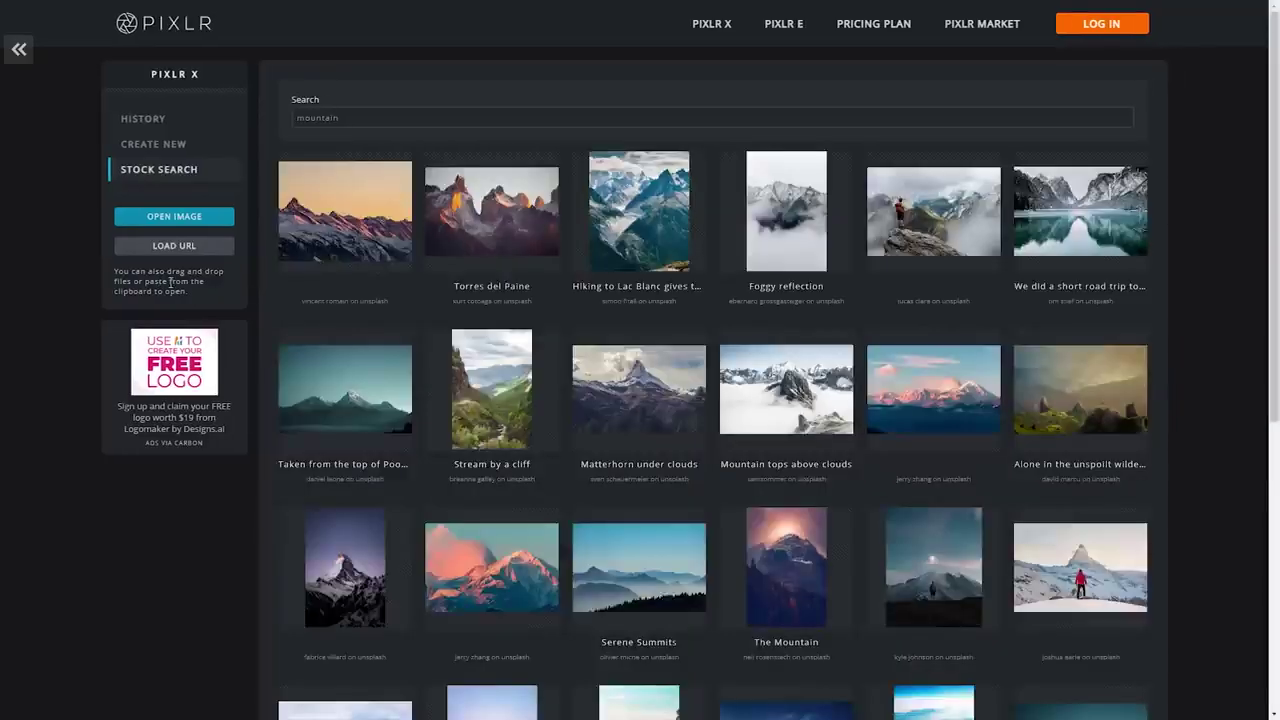
pyautogui.click(357, 117)
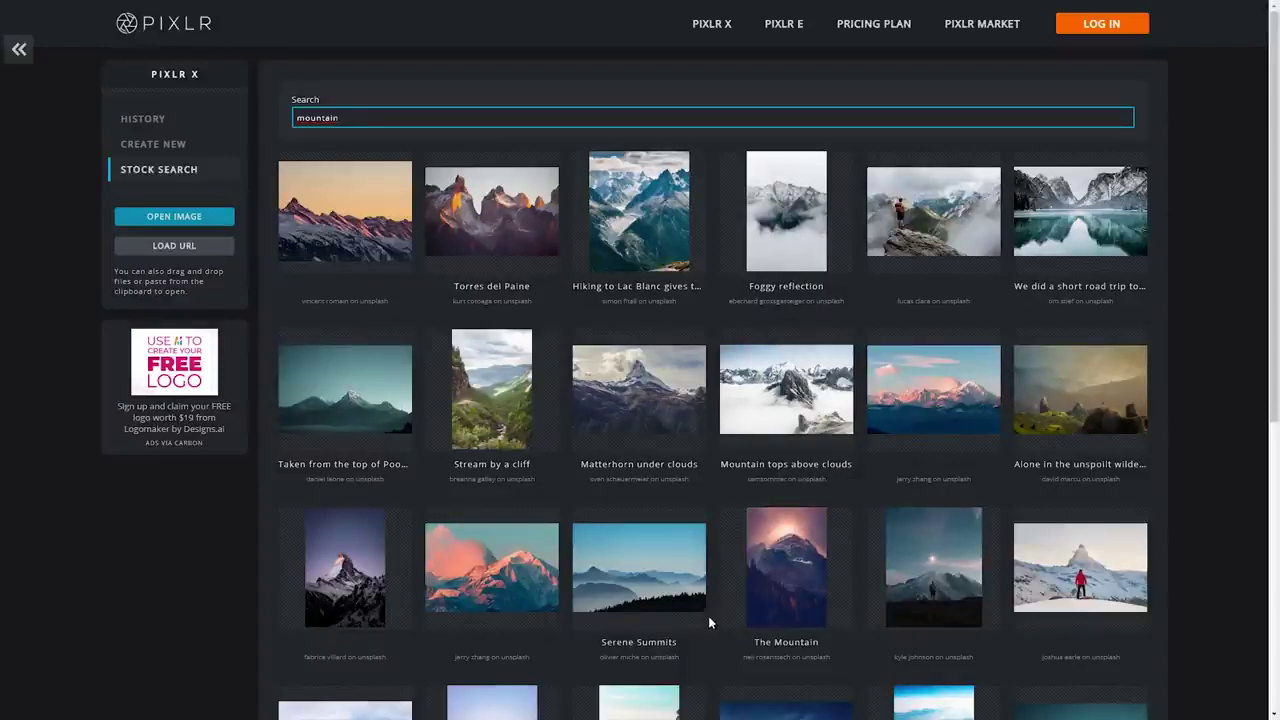
pyautogui.moveTo(342, 118); pyautogui.dragTo(264, 107)
pyautogui.write('fortnite')
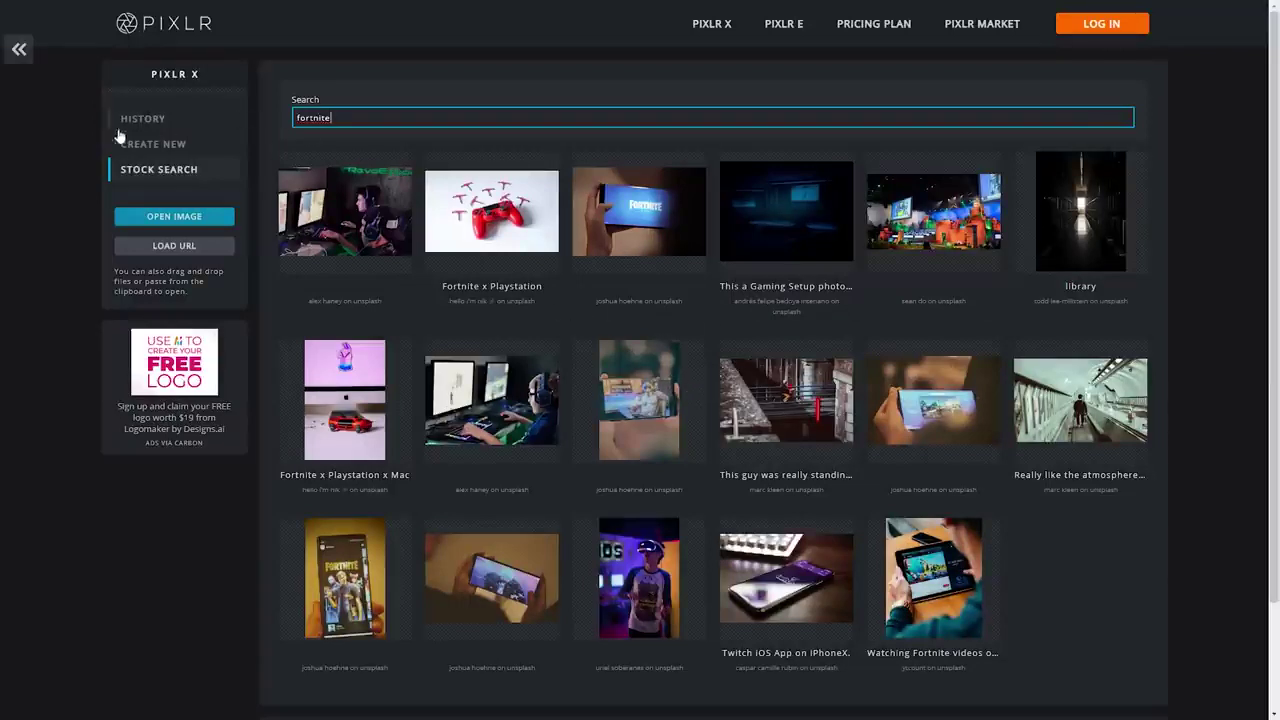
pyautogui.click(22, 50)
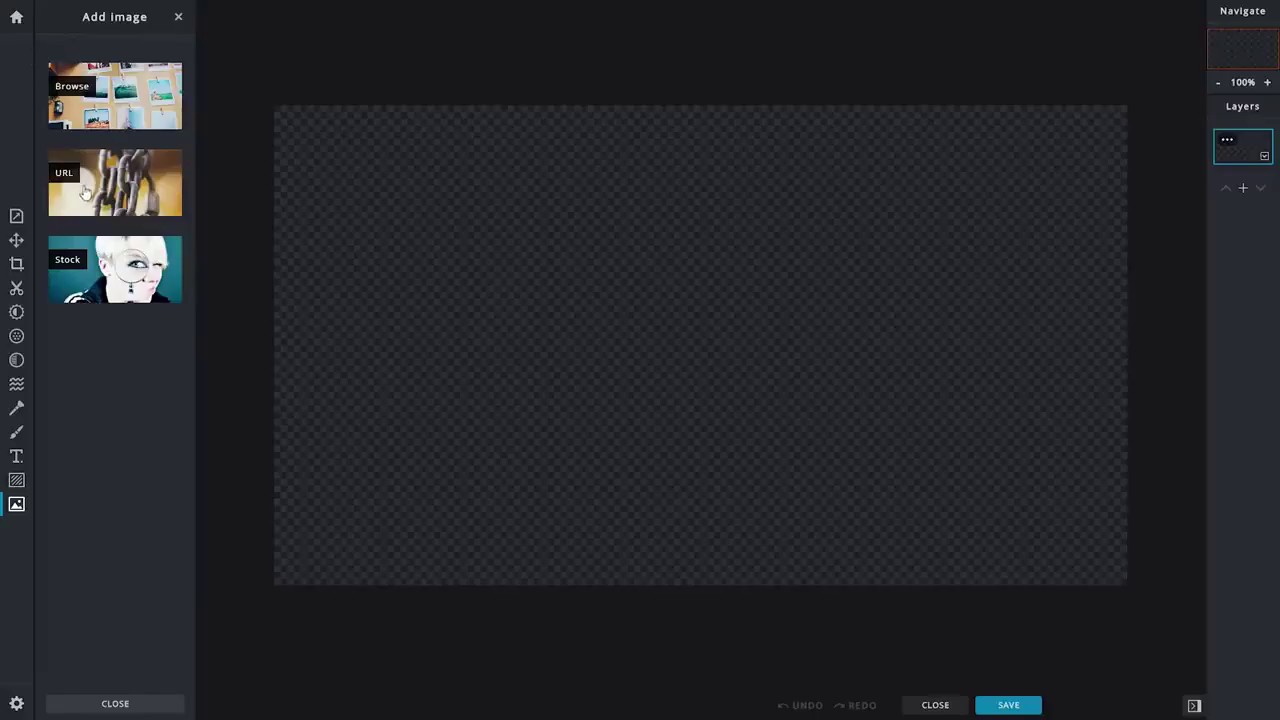
pyautogui.click(115, 176)
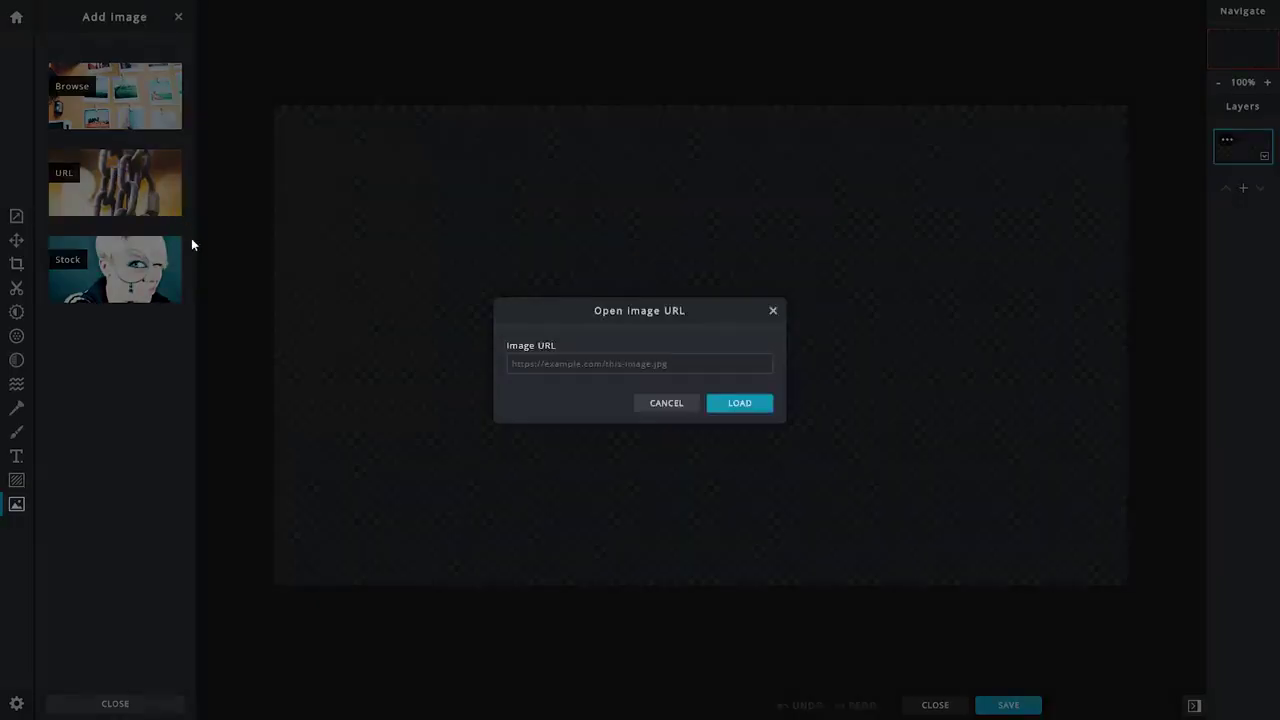
pyautogui.click(540, 366)
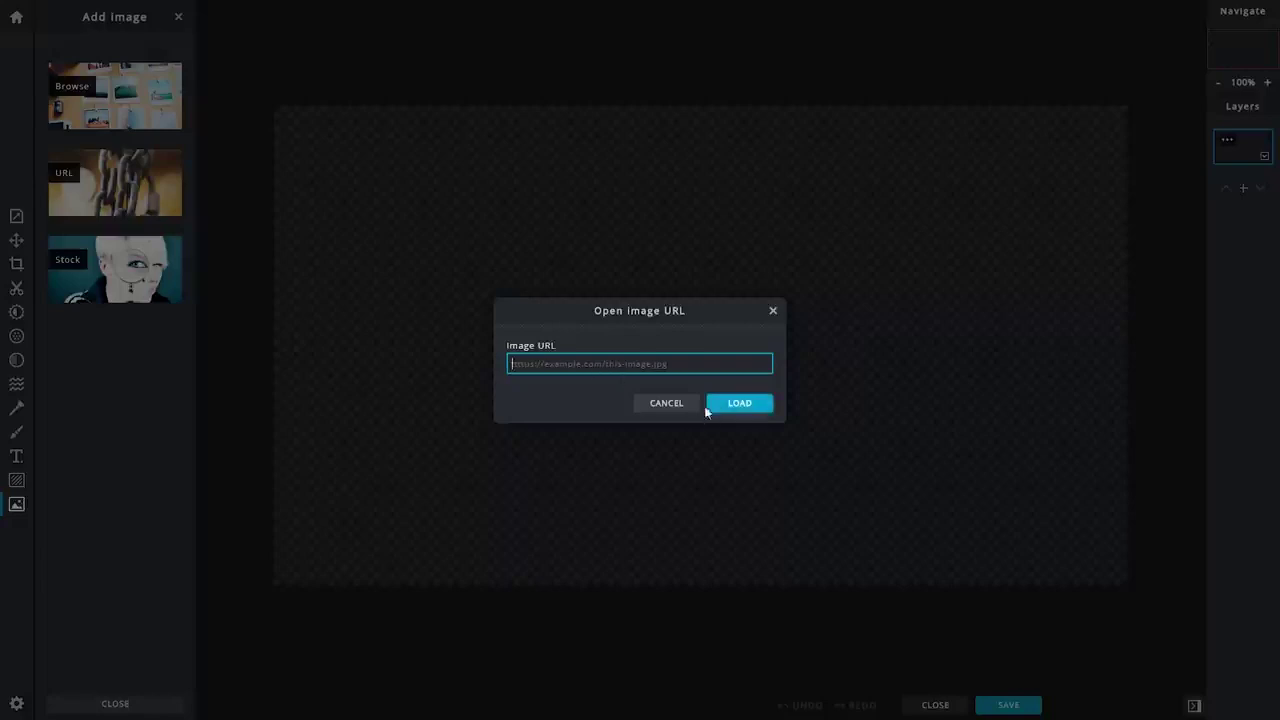
pyautogui.click(771, 311)
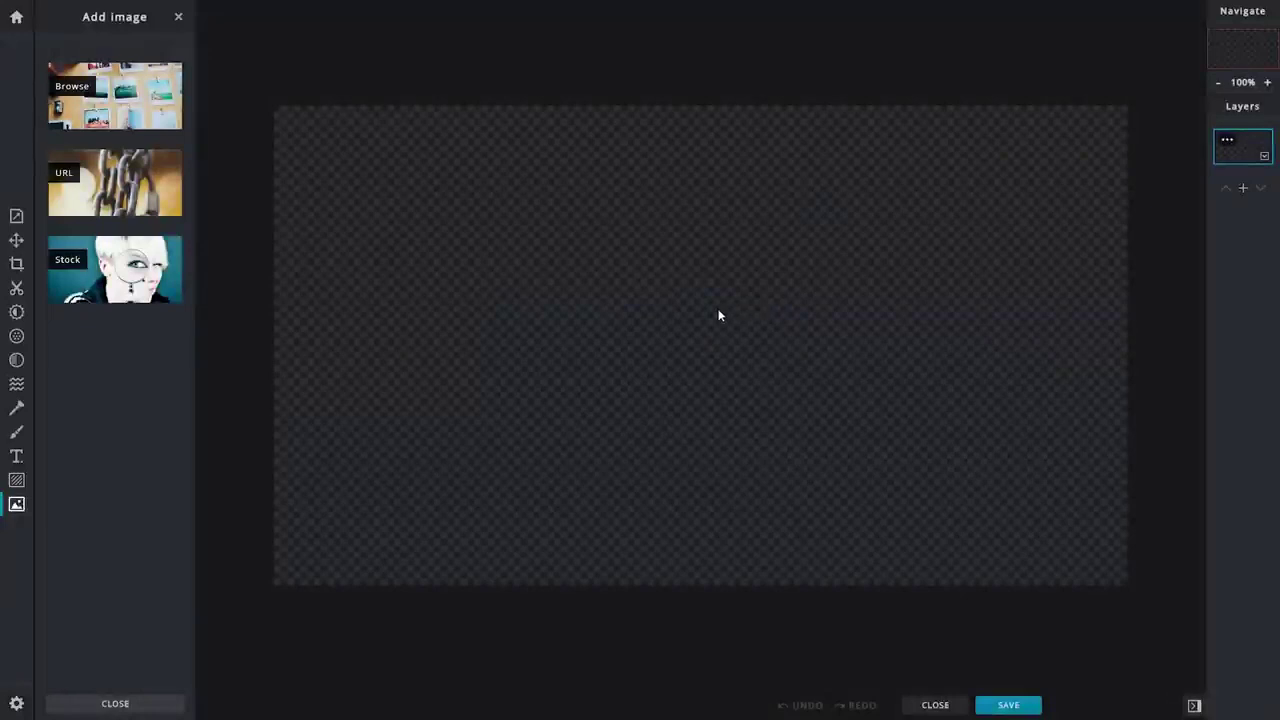
# Step: Add the dark blue background image from the computer as a layer in the current document
pyautogui.click(104, 108)
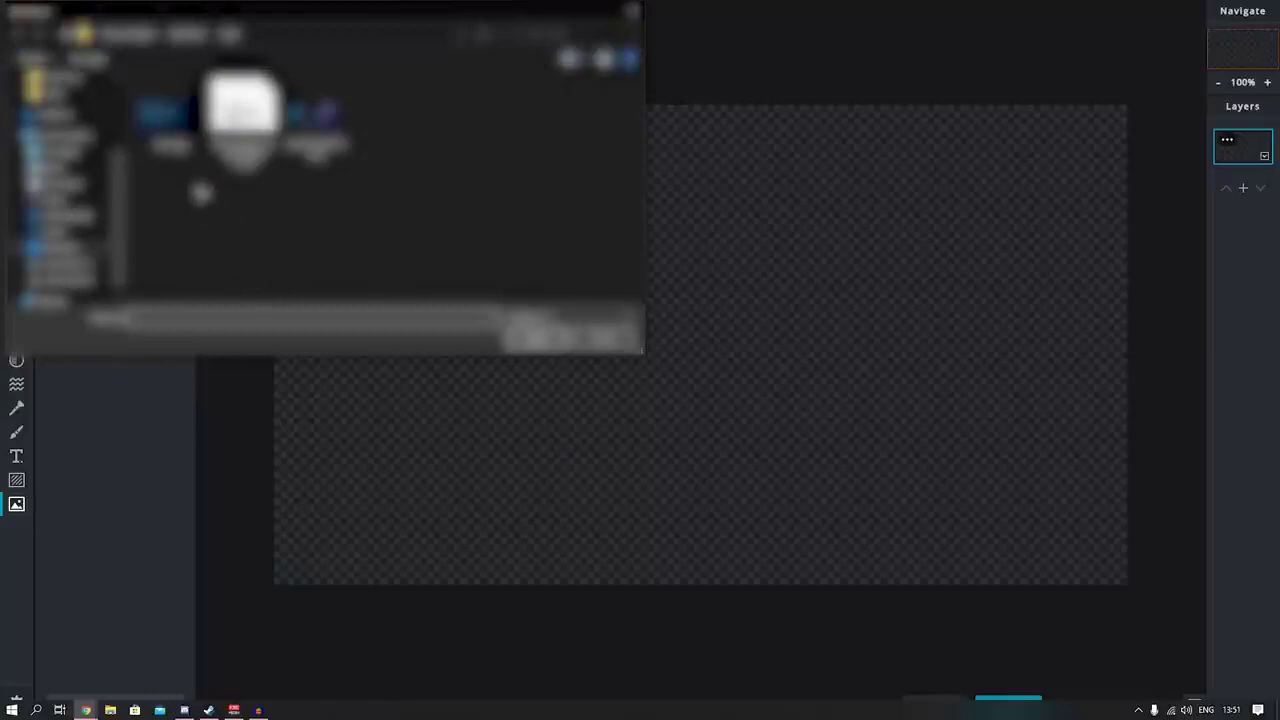
pyautogui.click(170, 140)
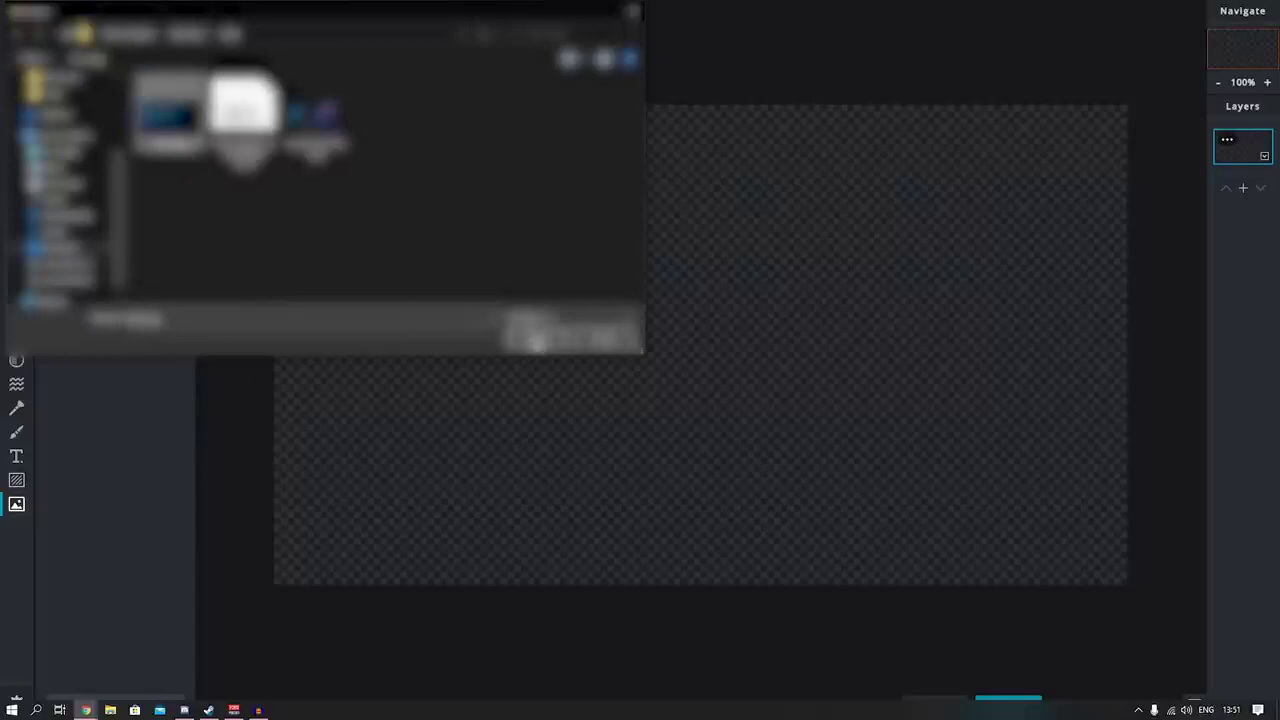
pyautogui.click(535, 340)
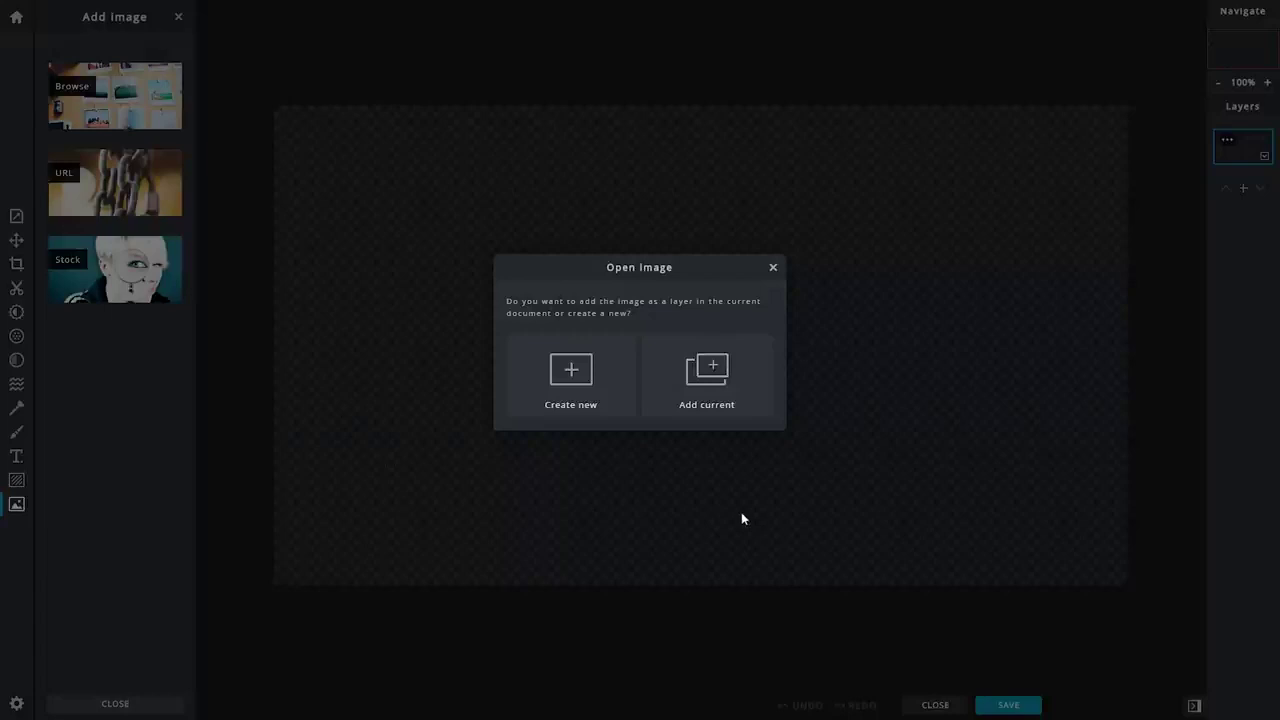
pyautogui.click(716, 398)
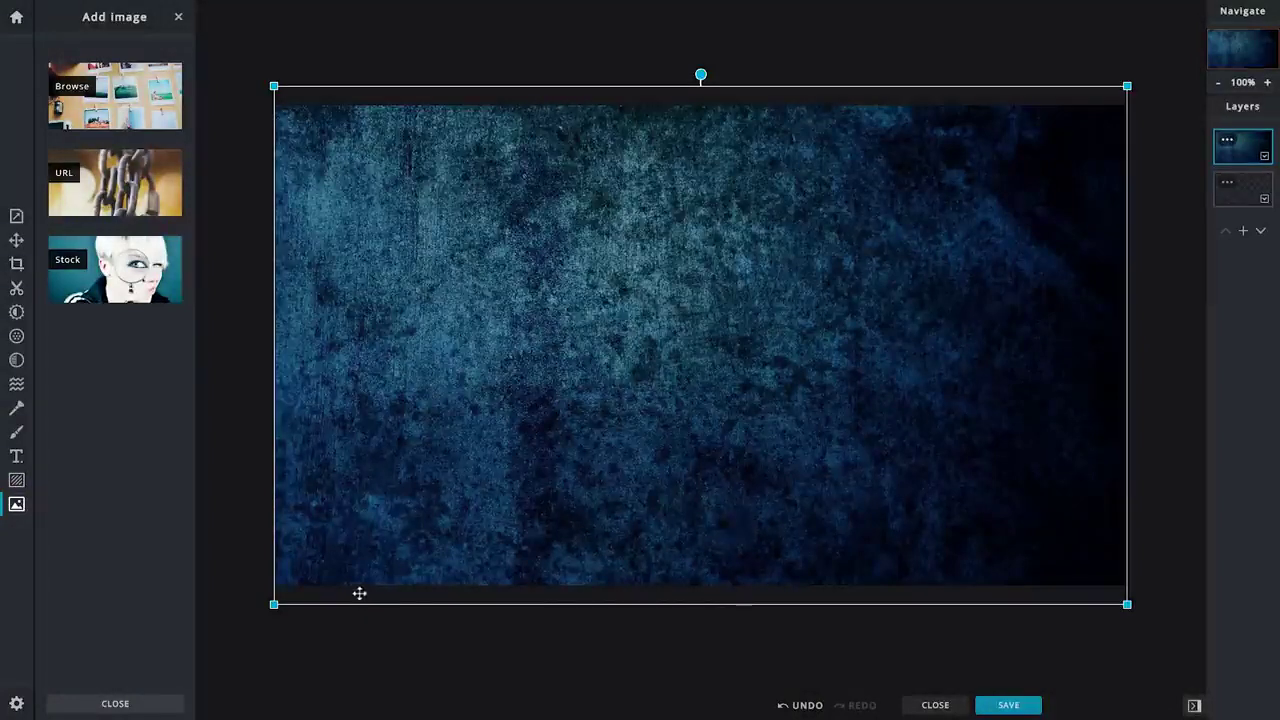
pyautogui.click(224, 510)
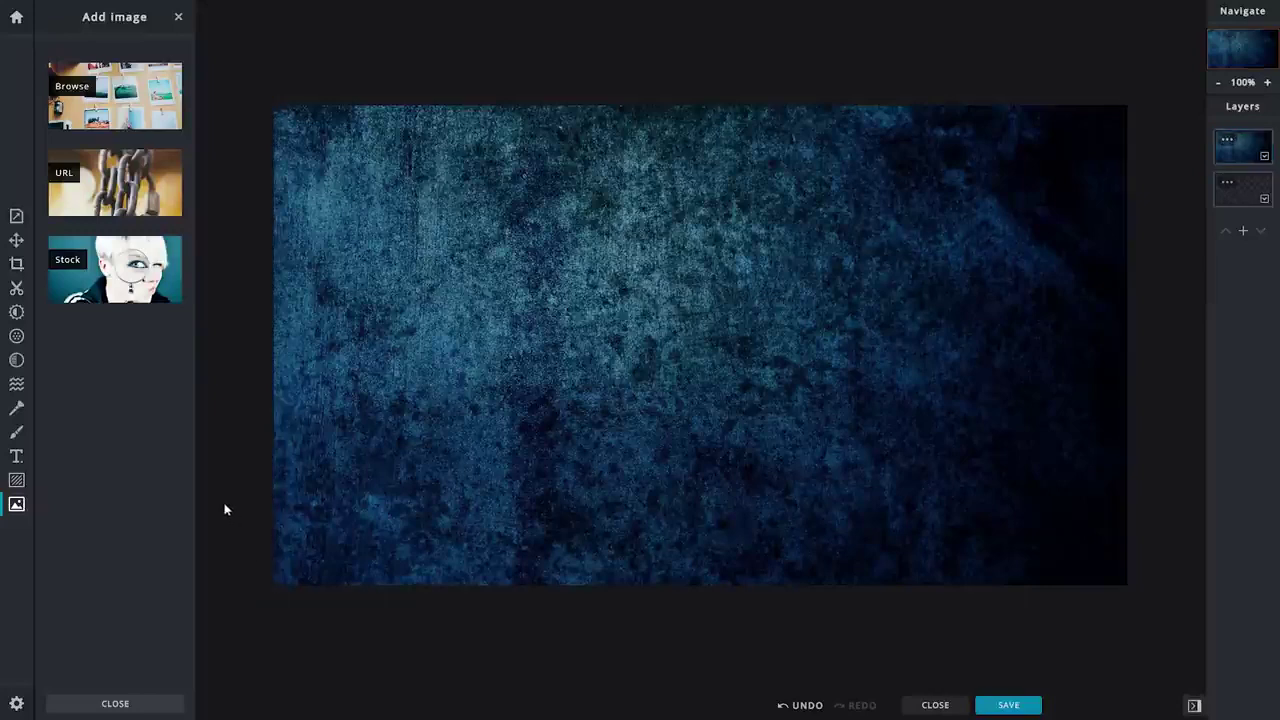
pyautogui.click(429, 440)
pyautogui.moveTo(1128, 605); pyautogui.dragTo(1128, 594)
pyautogui.click(1148, 590)
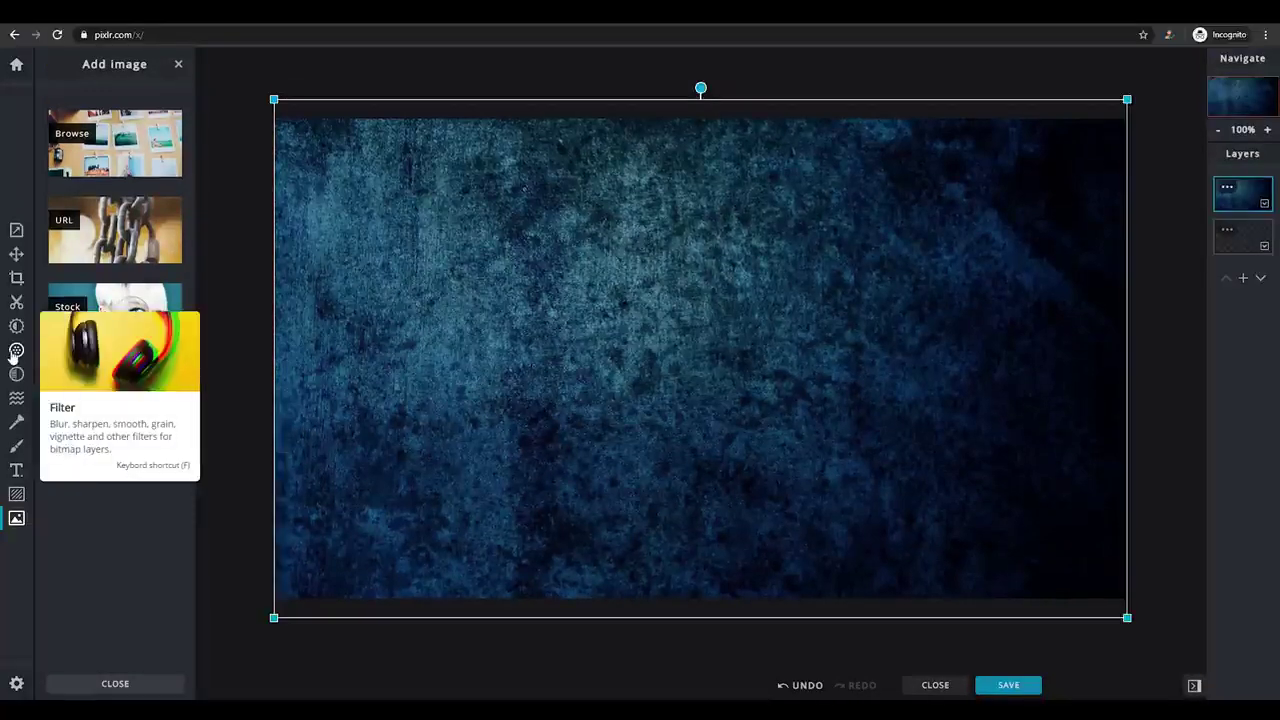
# Step: Try the Blur filter at 26 on the blue background image layer
pyautogui.click(14, 352)
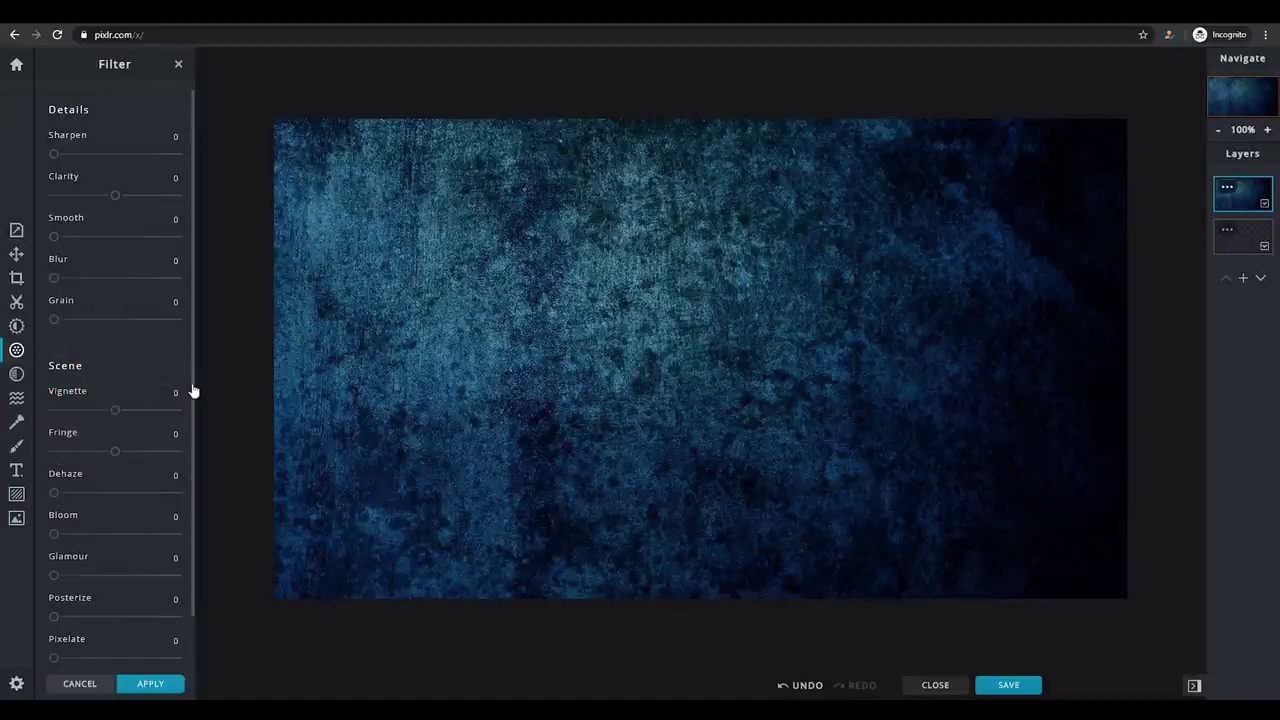
pyautogui.moveTo(194, 391); pyautogui.dragTo(186, 455)
pyautogui.moveTo(115, 355)
pyautogui.mouseDown()
pyautogui.moveTo(84, 357)
pyautogui.moveTo(115, 360)
pyautogui.mouseUp()
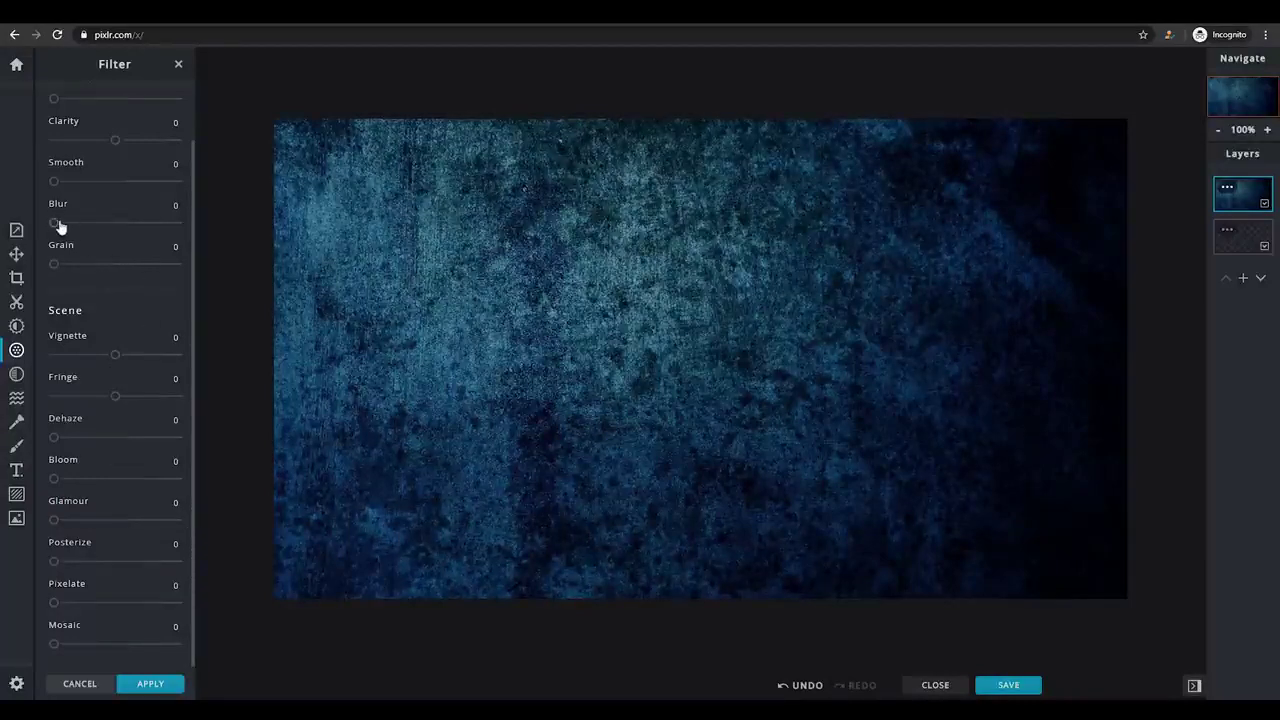
pyautogui.moveTo(55, 225); pyautogui.dragTo(86, 229)
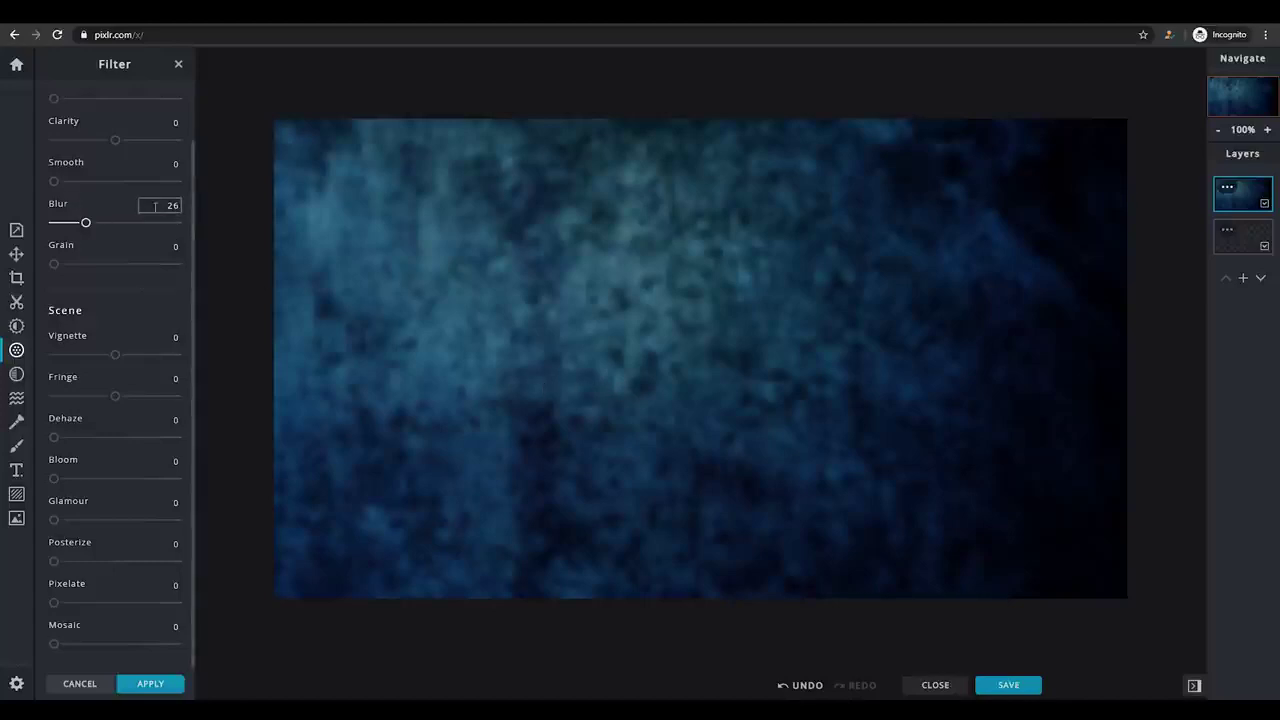
pyautogui.scroll(1, 196, 268)
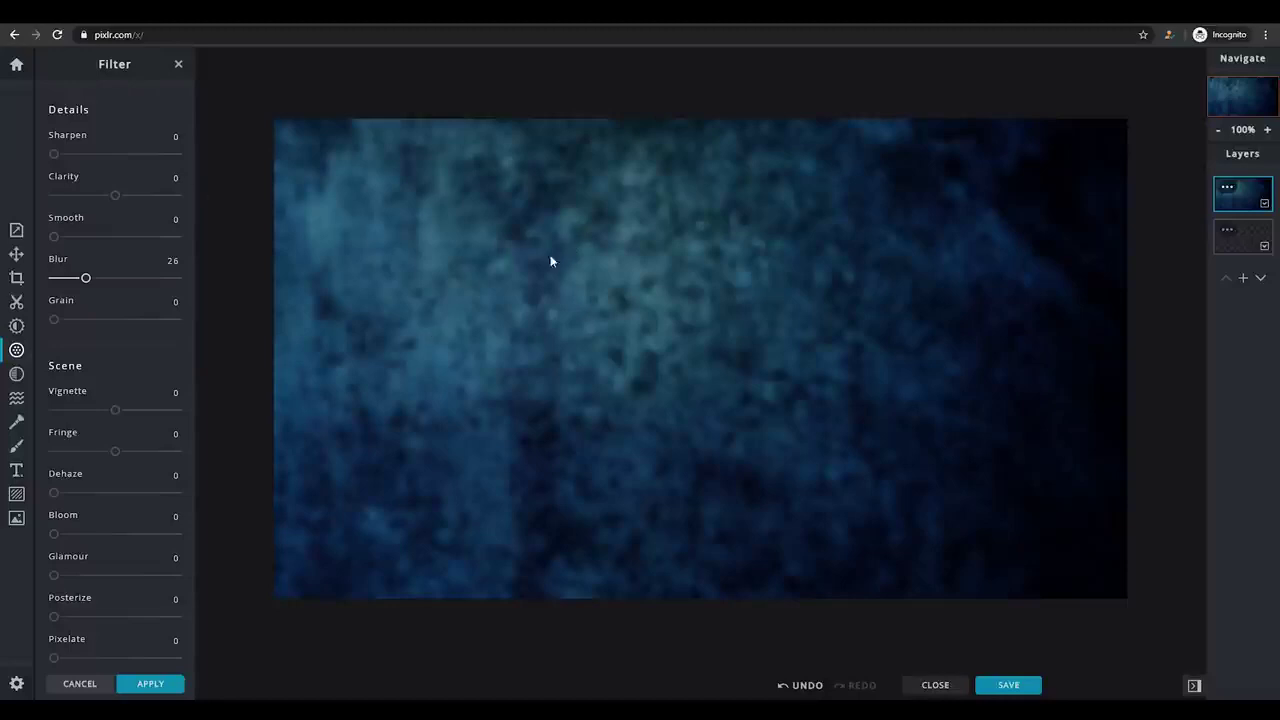
pyautogui.click(178, 64)
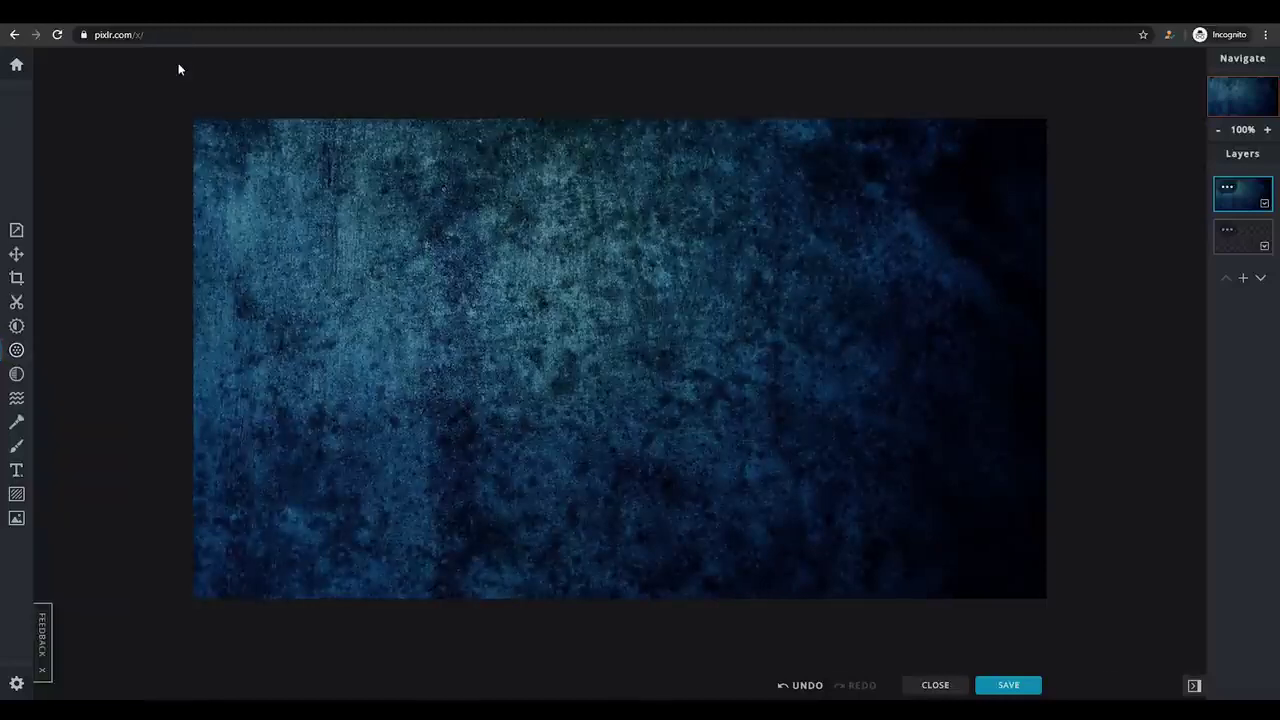
# Step: Add a new text layer over the background and set its font to Arial
pyautogui.click(16, 474)
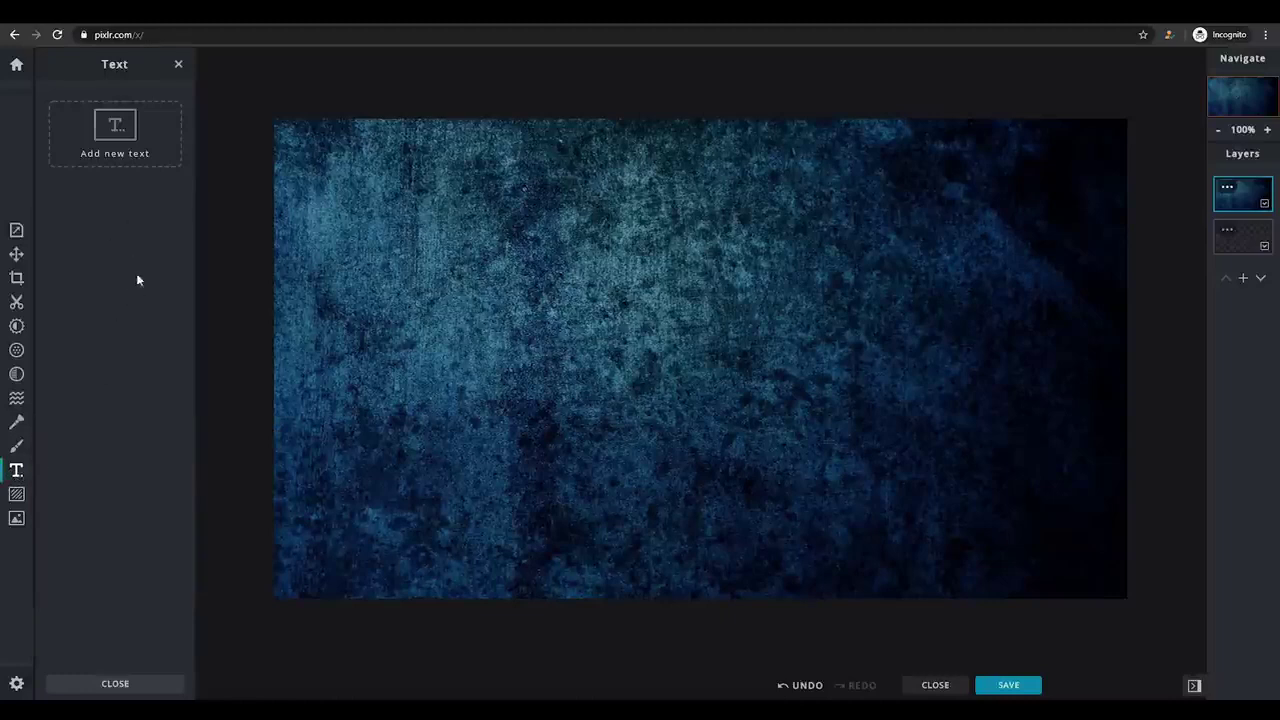
pyautogui.click(102, 154)
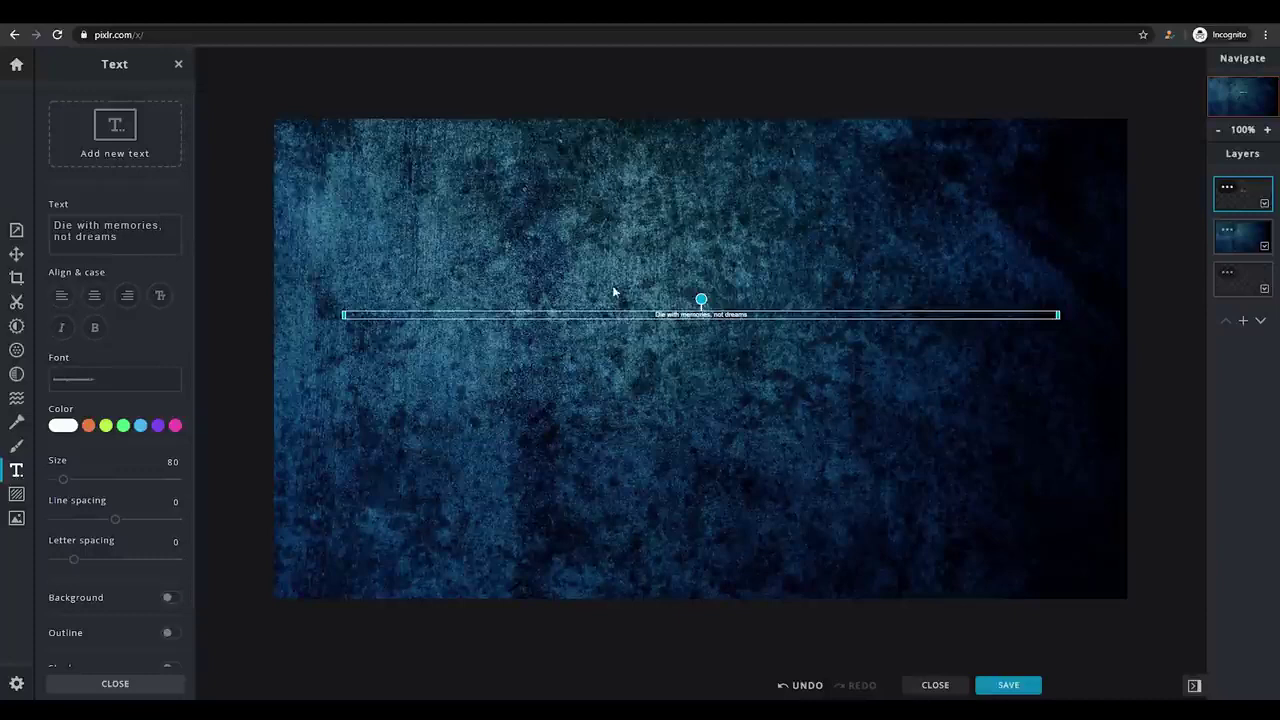
pyautogui.click(111, 380)
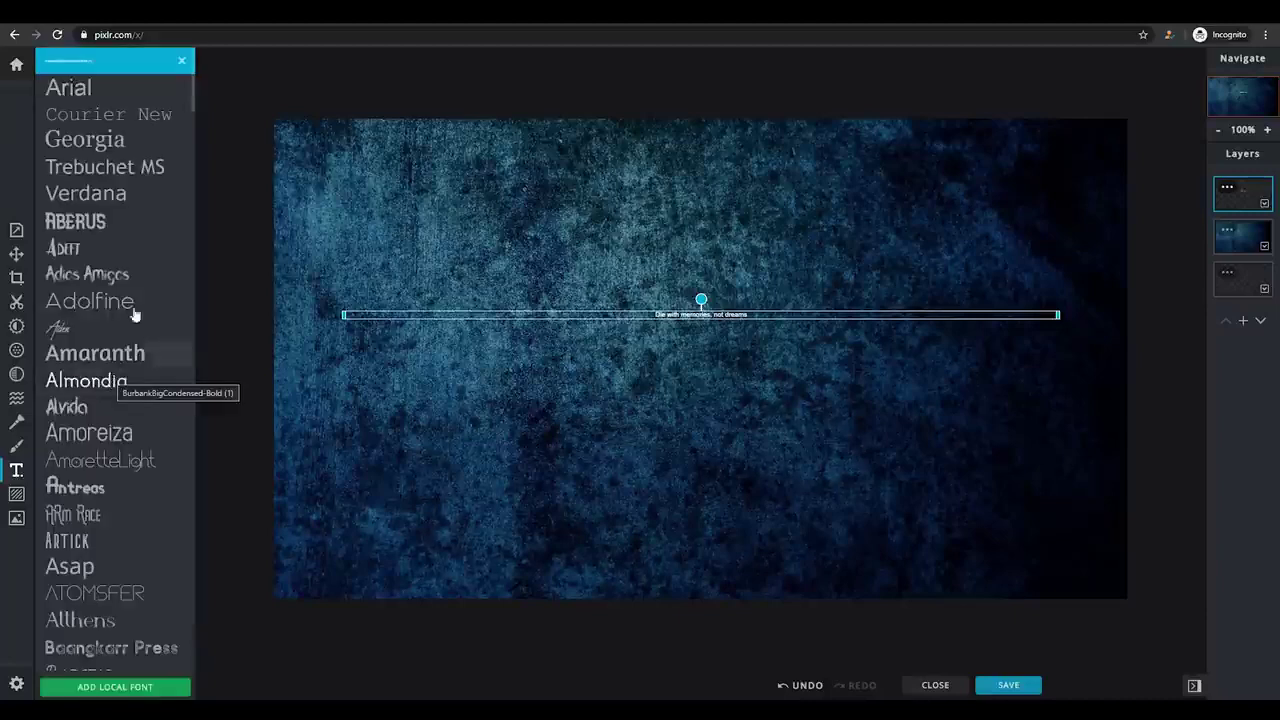
pyautogui.click(110, 95)
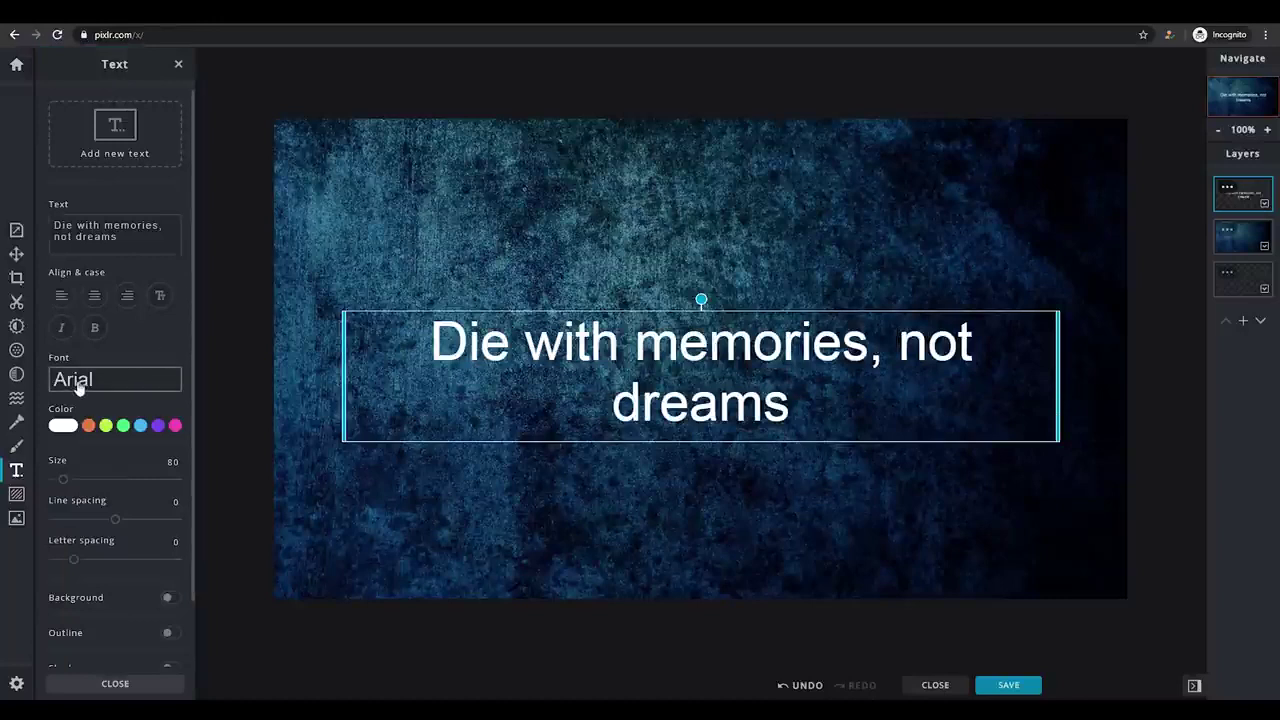
# Step: Move the text block to the upper part of the canvas and replace its wording with "youtube" and "thumbnail" on two lines
pyautogui.moveTo(689, 377); pyautogui.dragTo(689, 234)
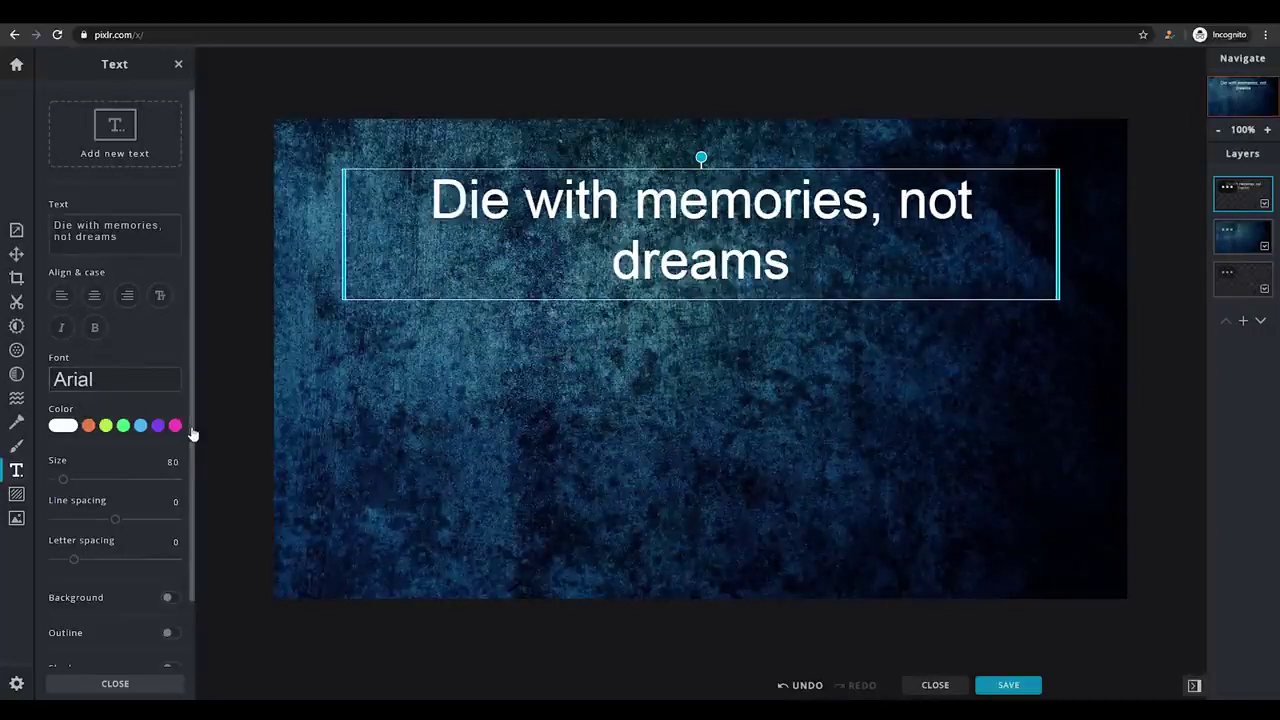
pyautogui.tripleClick(145, 237)
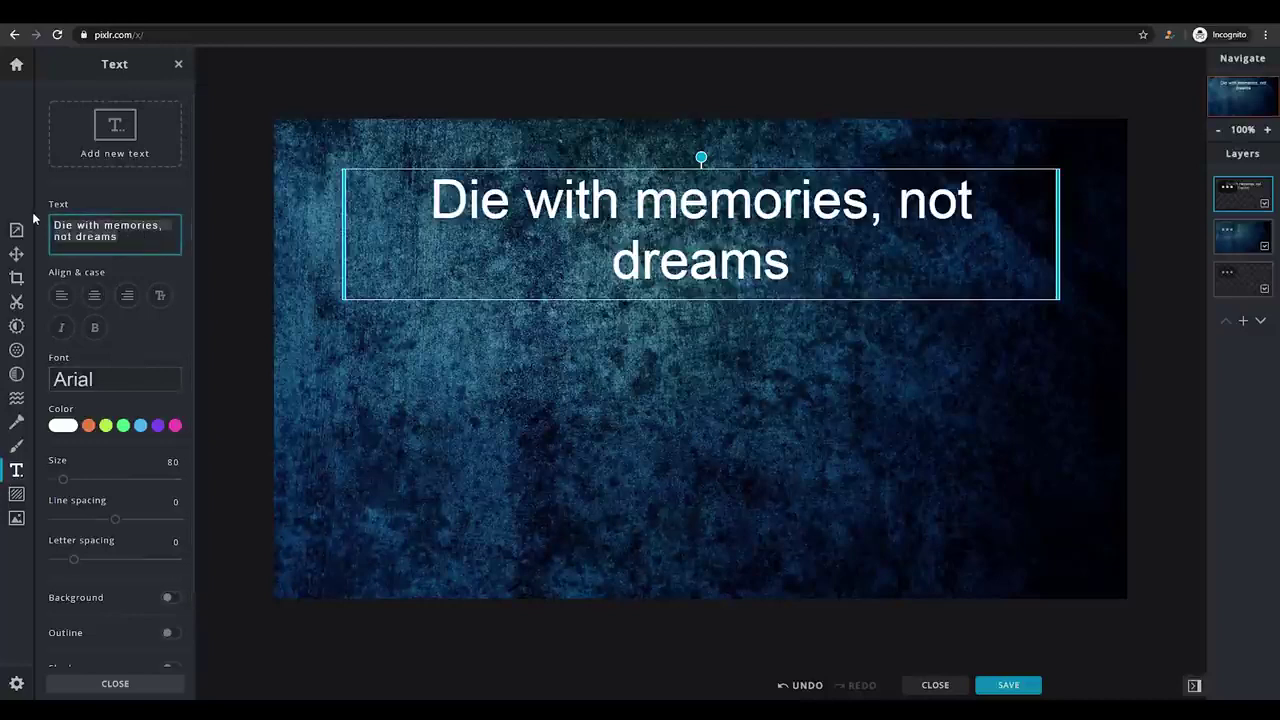
pyautogui.press('BackSpace')
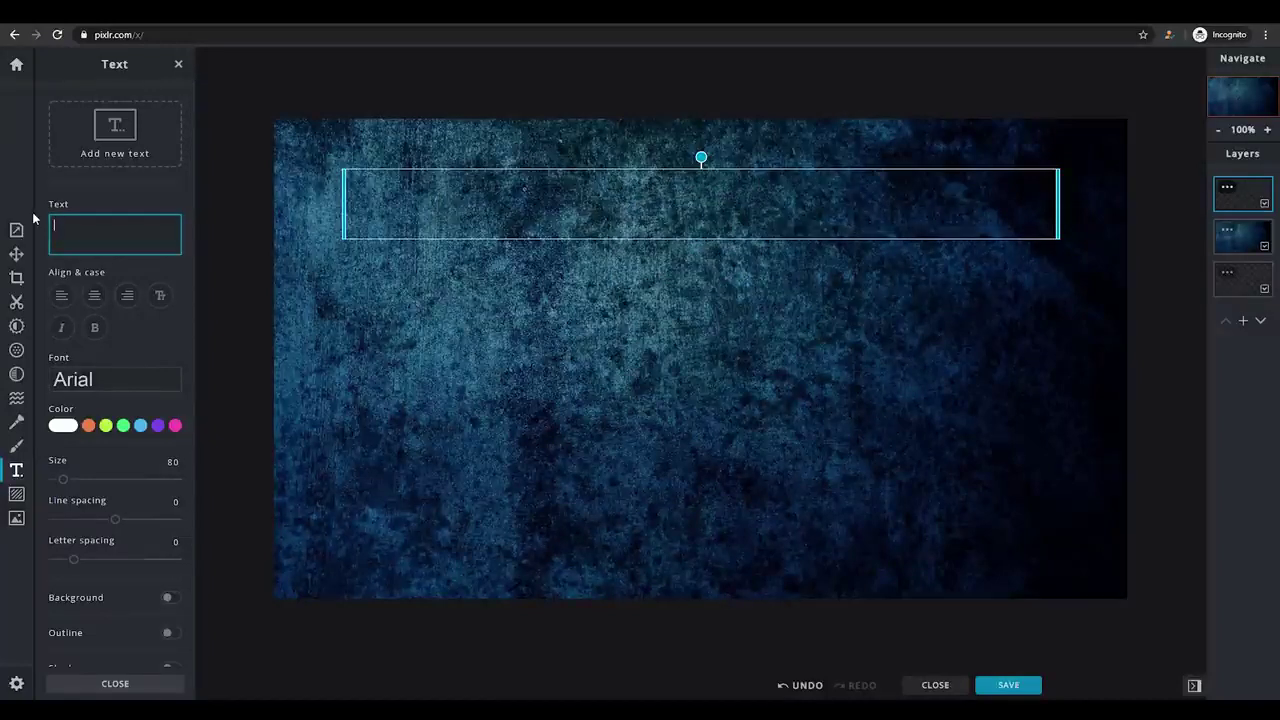
pyautogui.write('youtube')
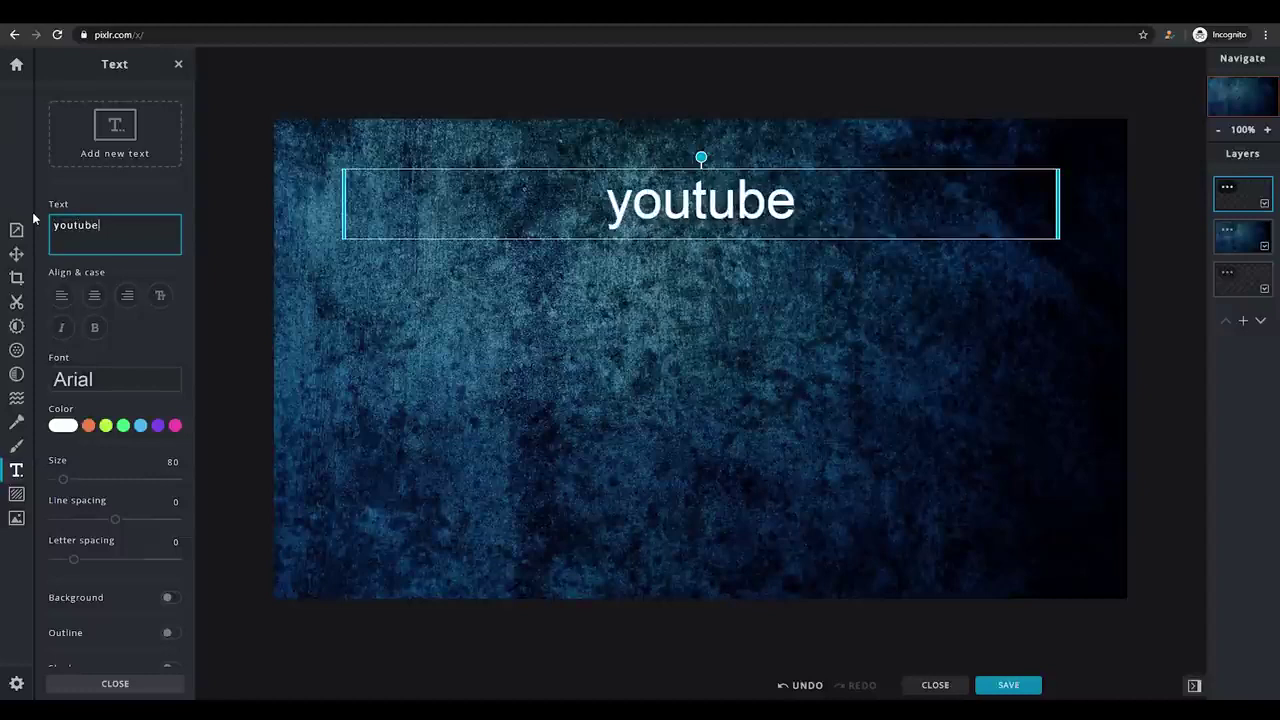
pyautogui.press('Return')
pyautogui.write('thum')
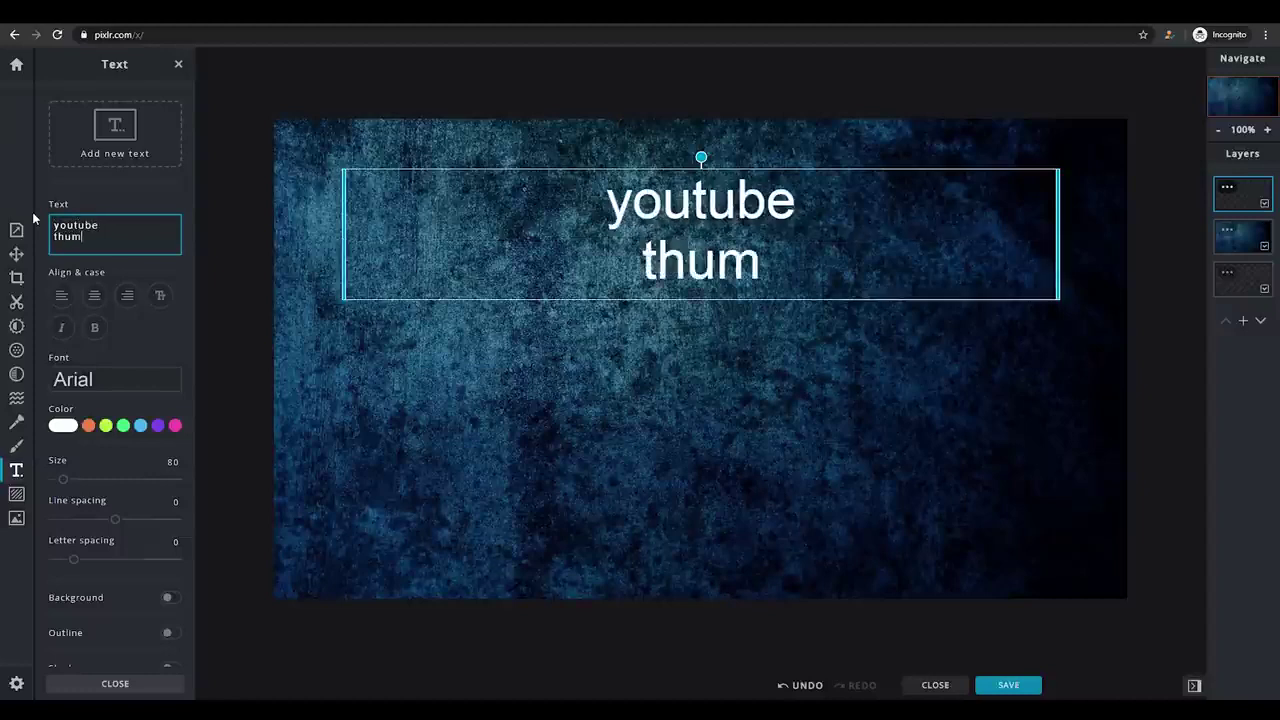
pyautogui.write('bnail')
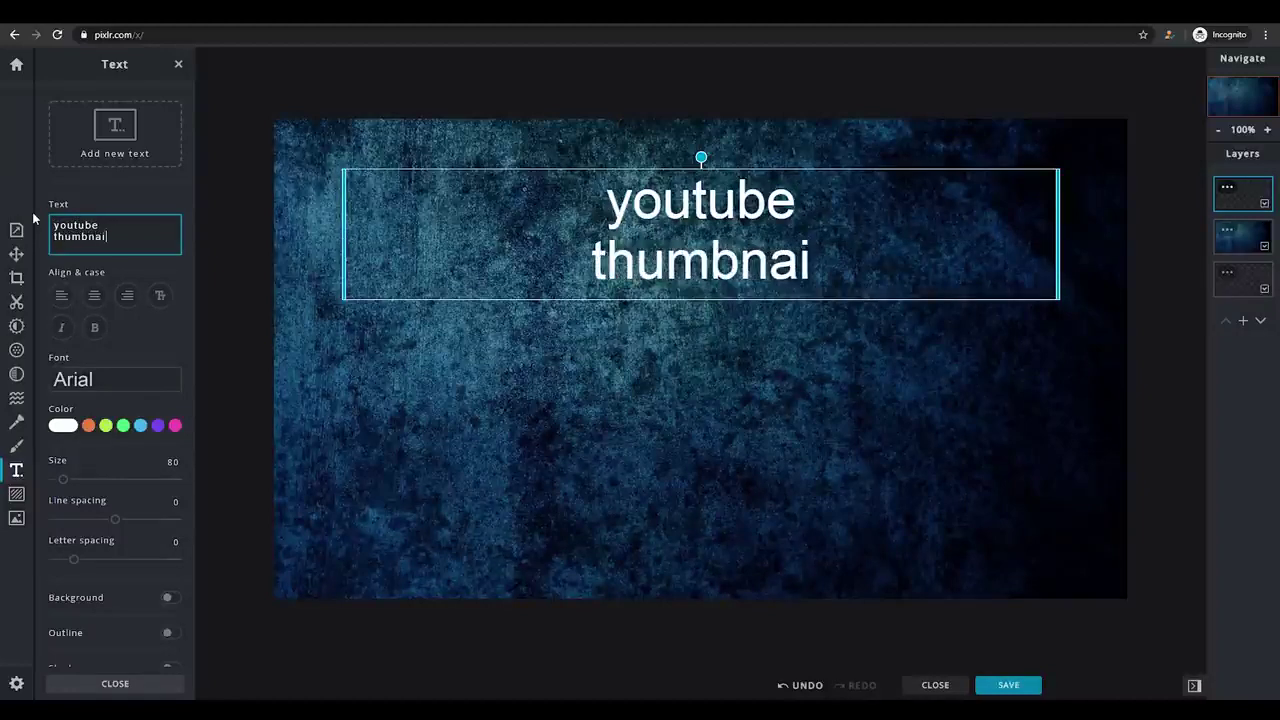
# Step: Set the title text in the Daddy Day font at size 152 and move it closer to the canvas's upper edge
pyautogui.click(703, 247)
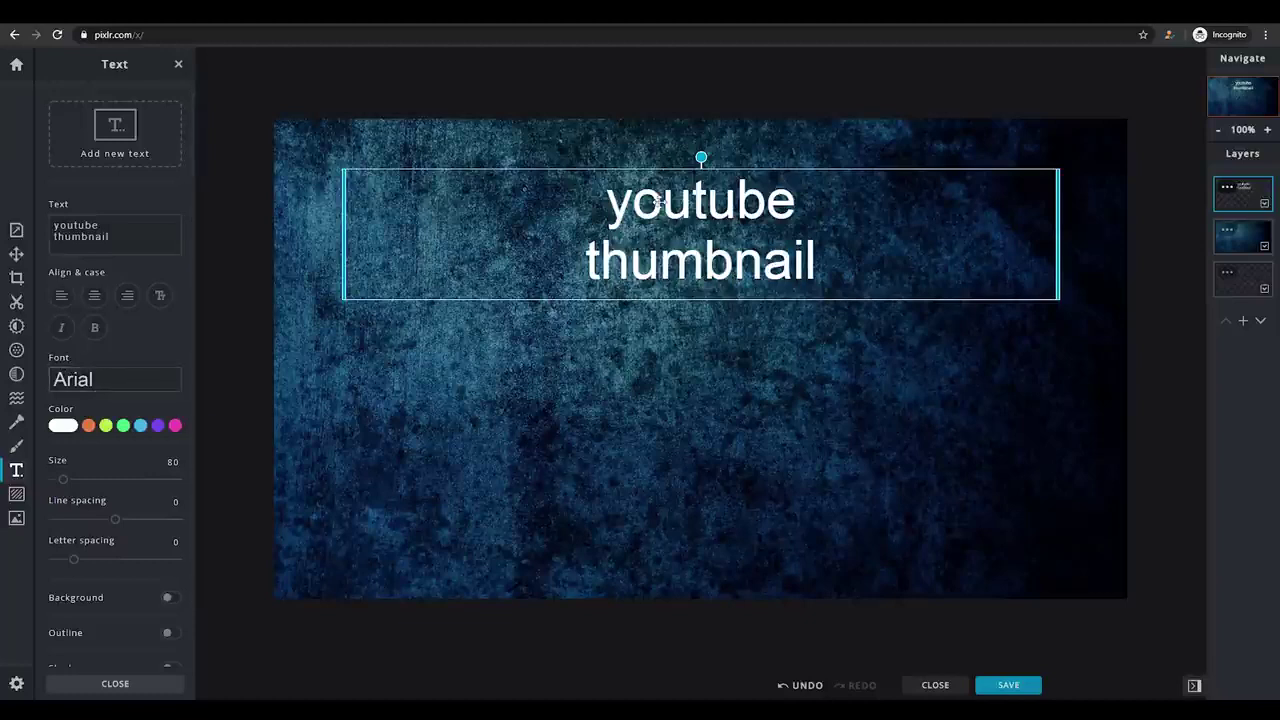
pyautogui.click(121, 380)
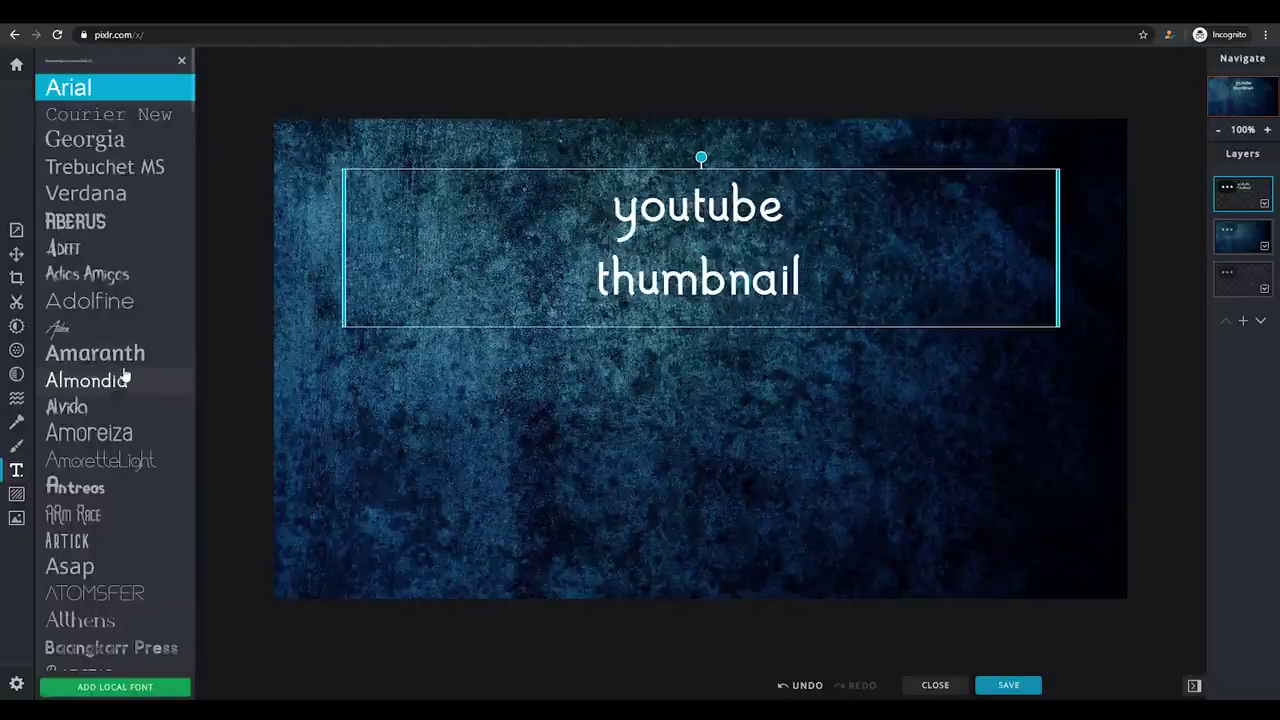
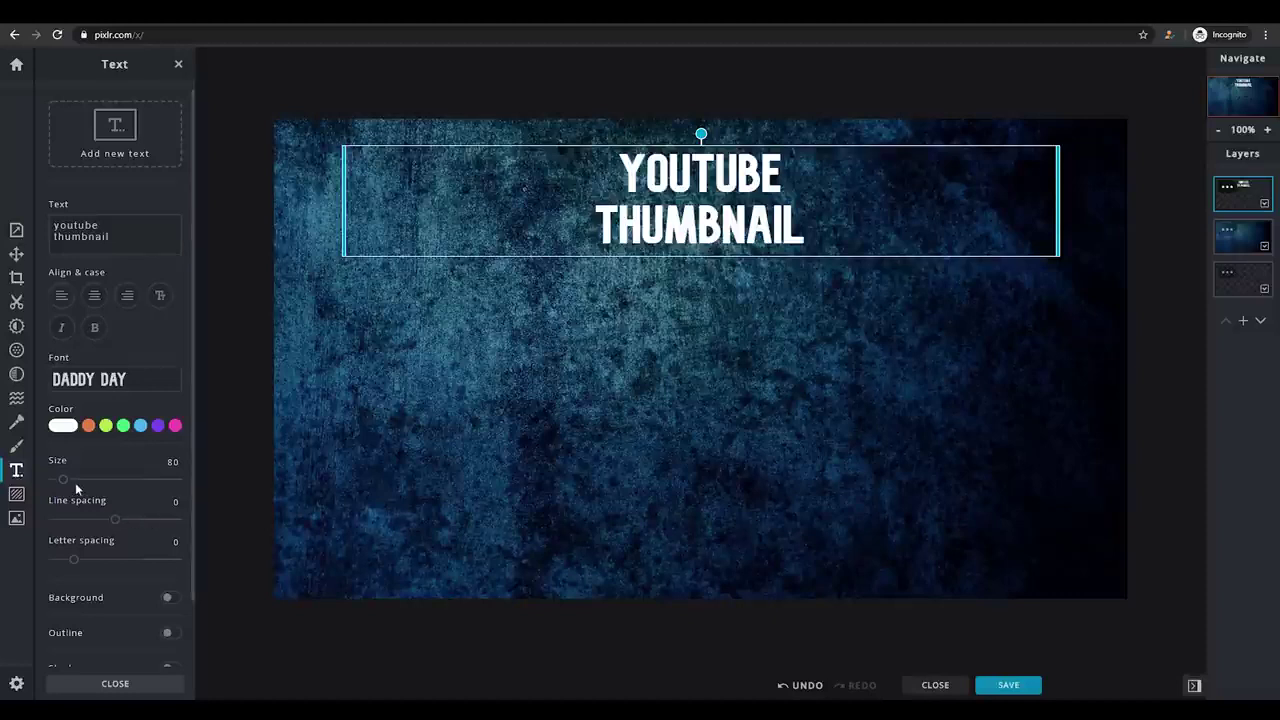
pyautogui.moveTo(65, 484); pyautogui.dragTo(72, 482)
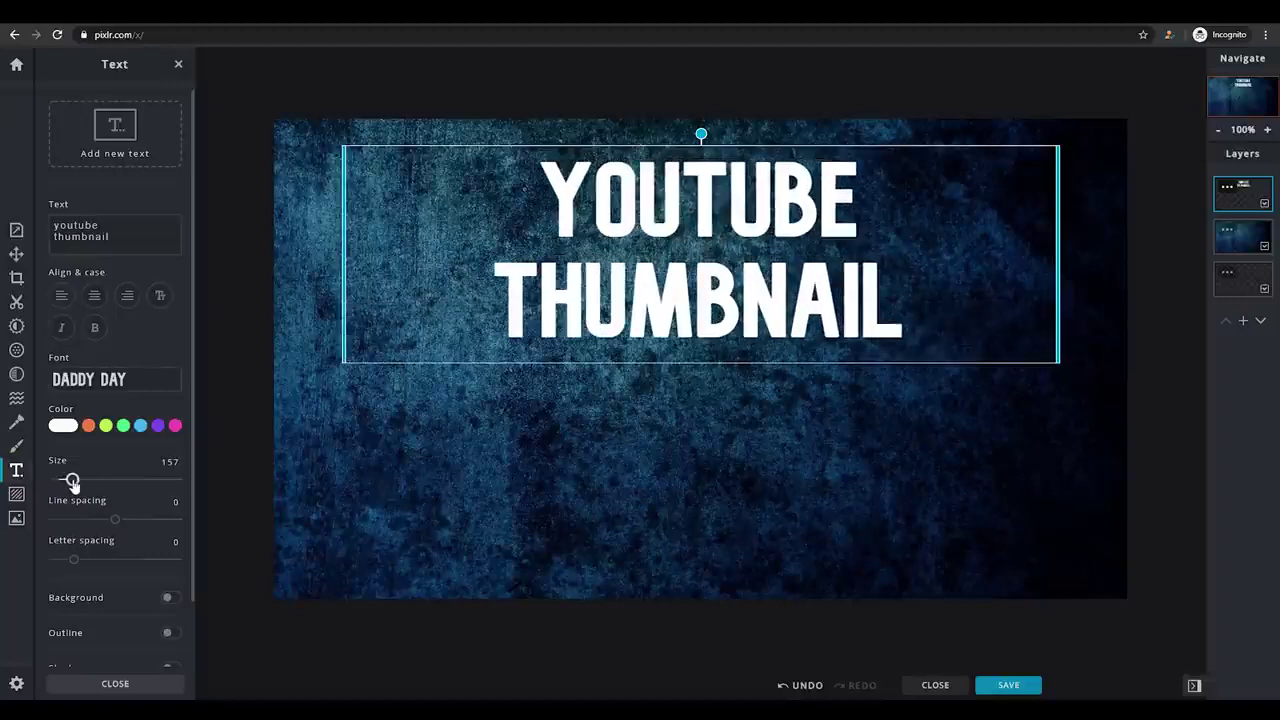
pyautogui.moveTo(72, 482); pyautogui.dragTo(70, 482)
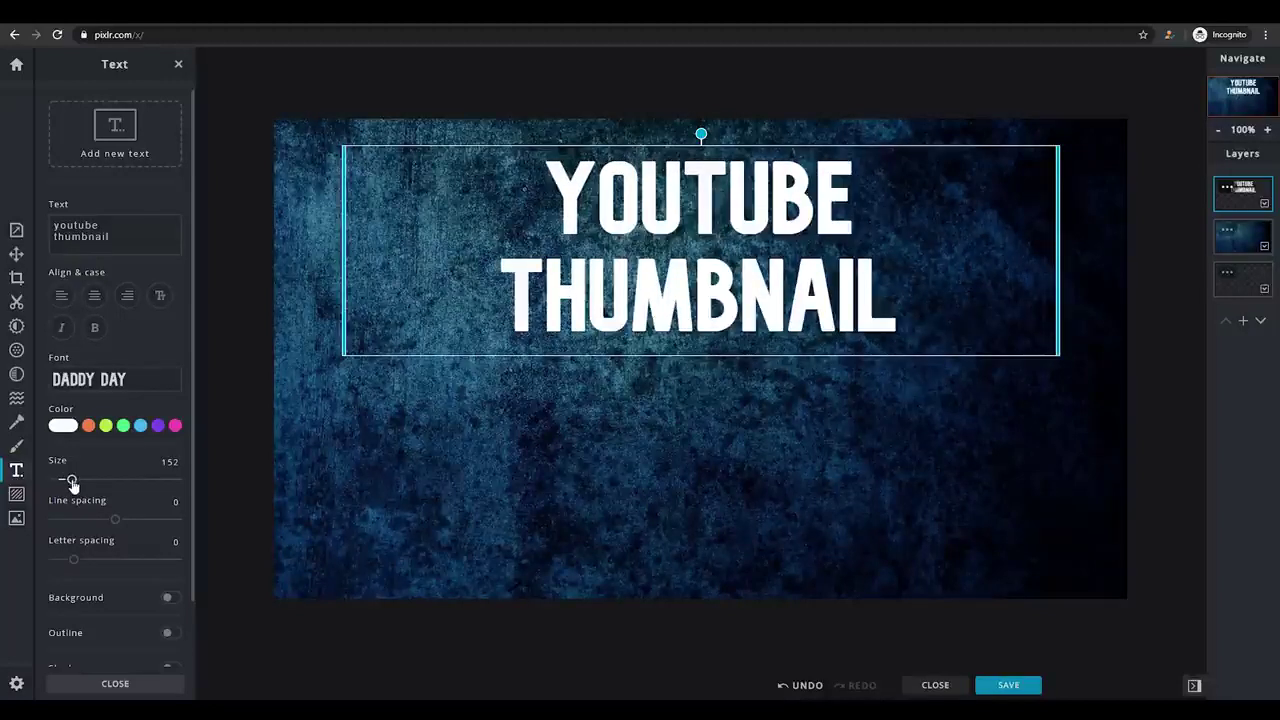
pyautogui.moveTo(733, 311); pyautogui.dragTo(728, 290)
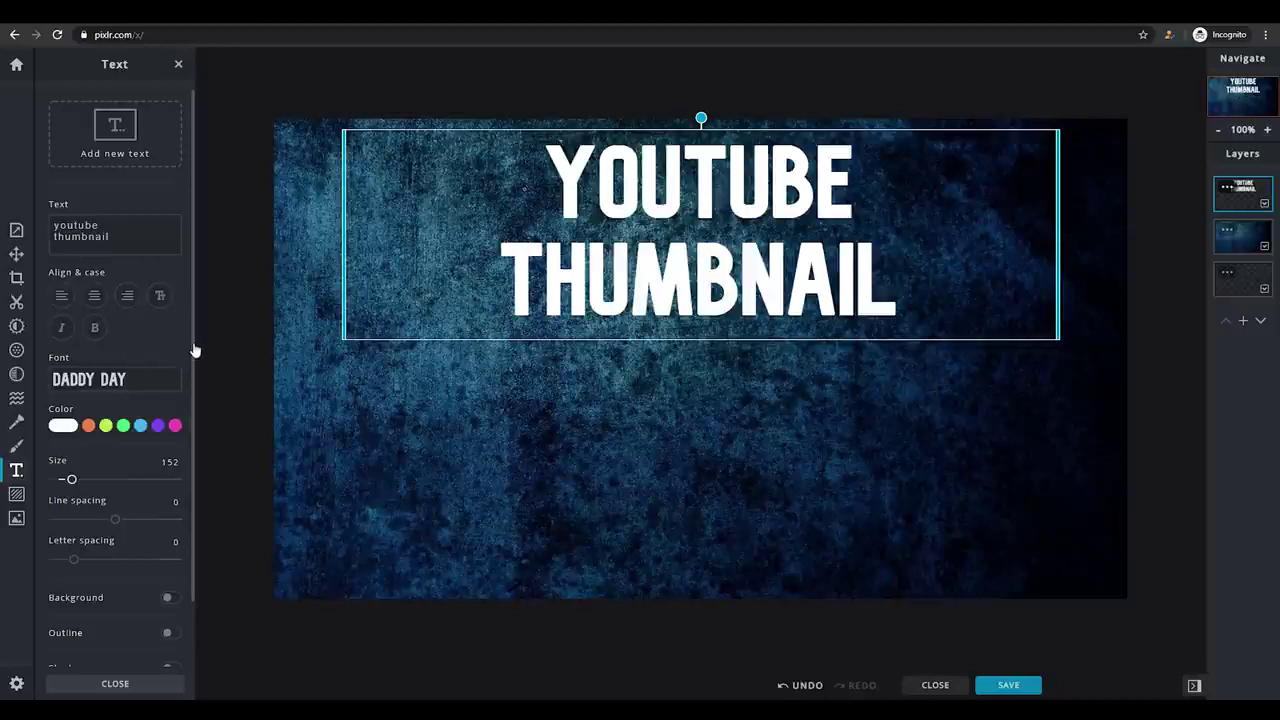
# Step: Turn on an outline of size 3 for the title text
pyautogui.moveTo(194, 354); pyautogui.dragTo(194, 406)
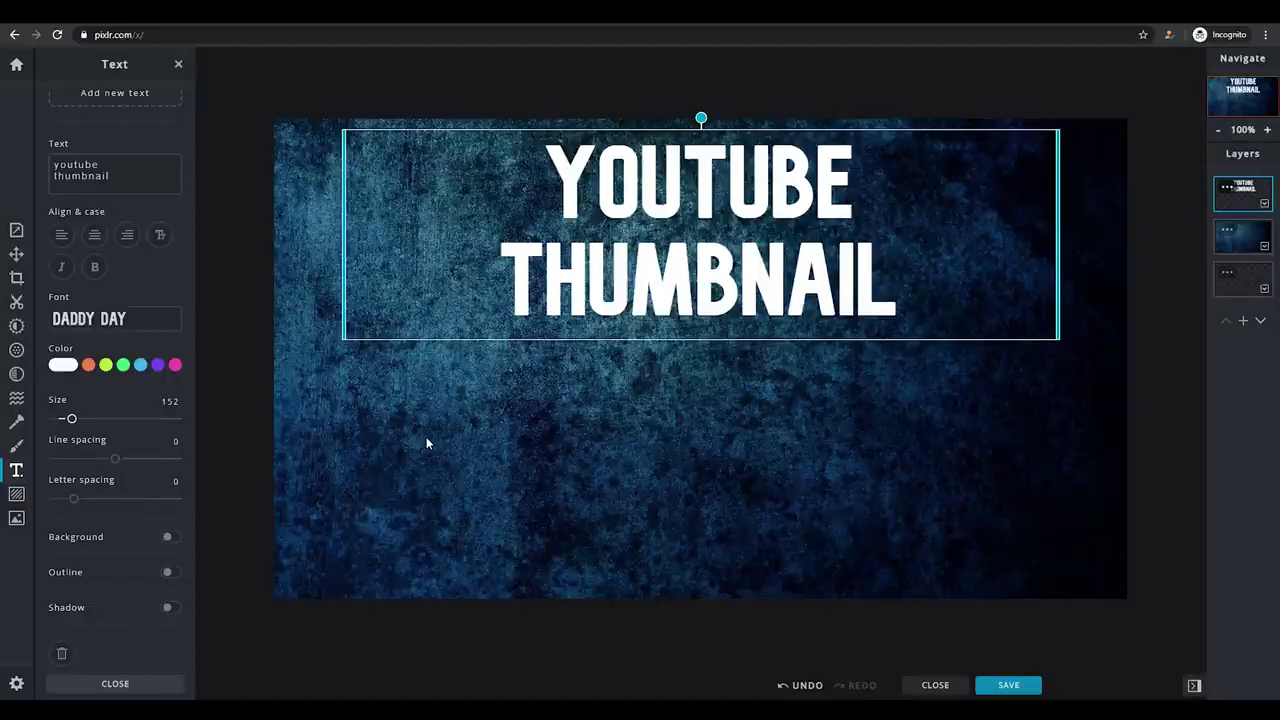
pyautogui.moveTo(194, 437); pyautogui.dragTo(188, 453)
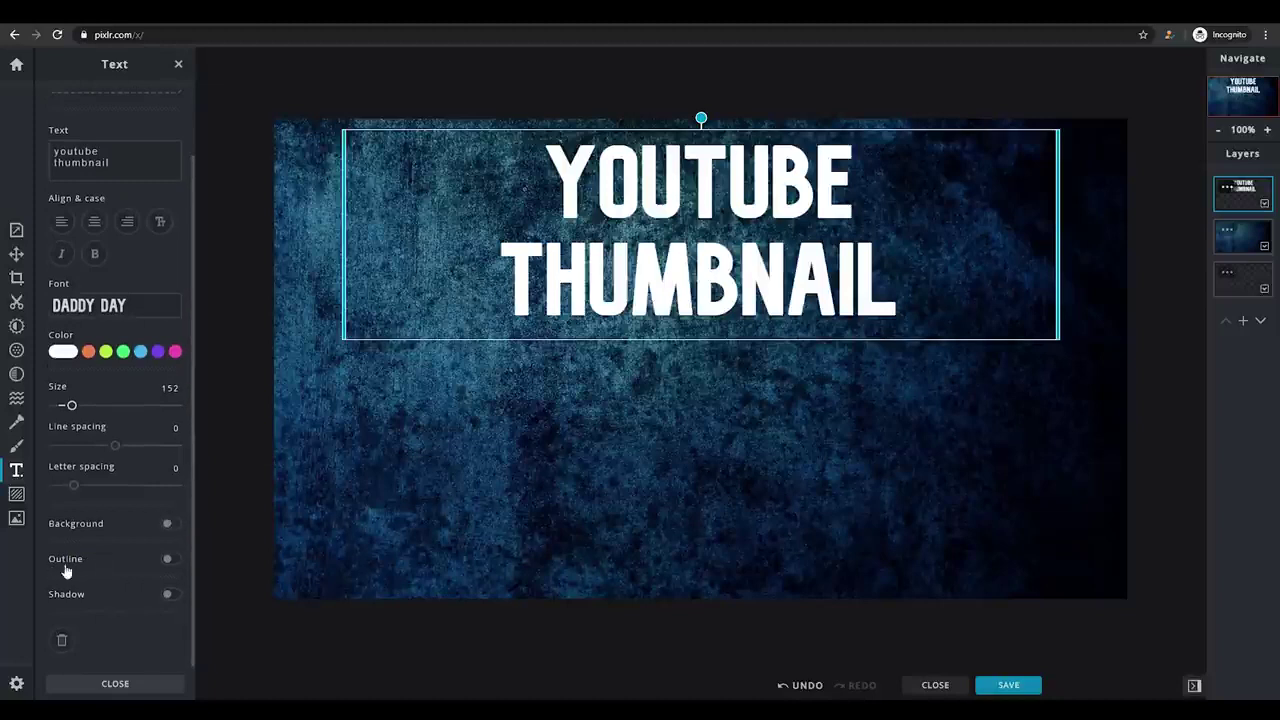
pyautogui.click(169, 561)
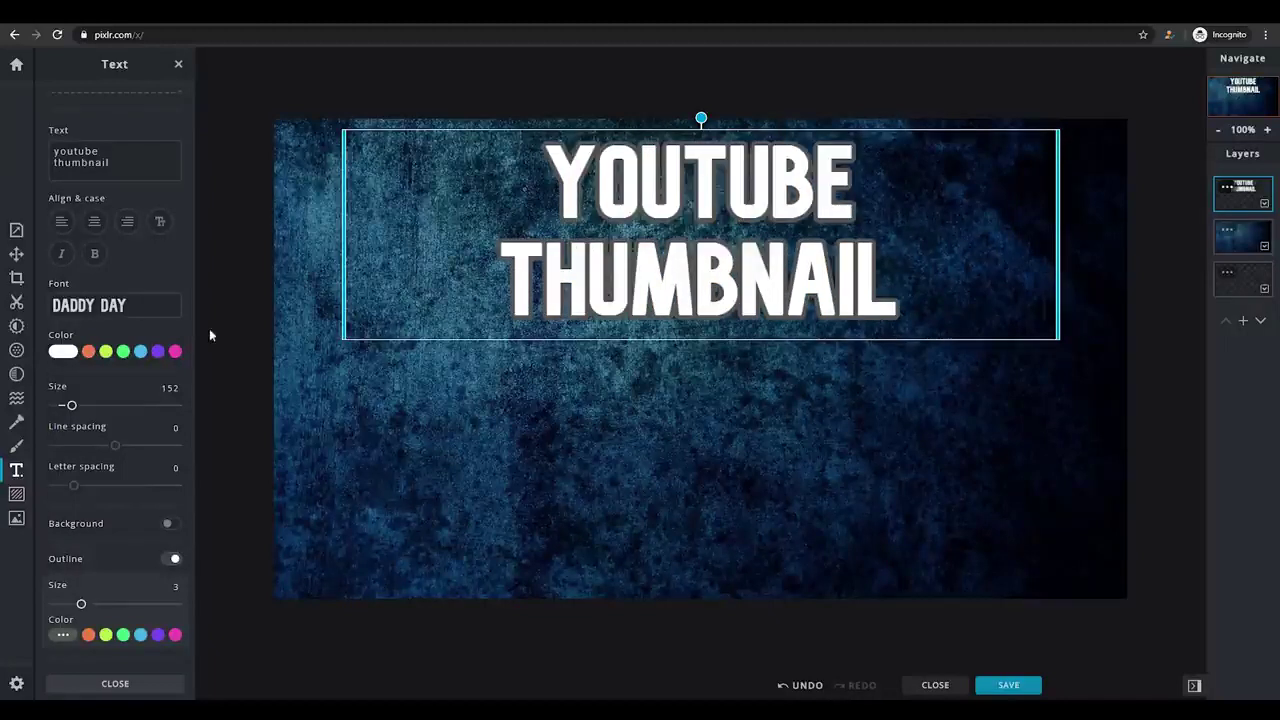
pyautogui.scroll(-1, 190, 368)
pyautogui.scroll(-2, 186, 390)
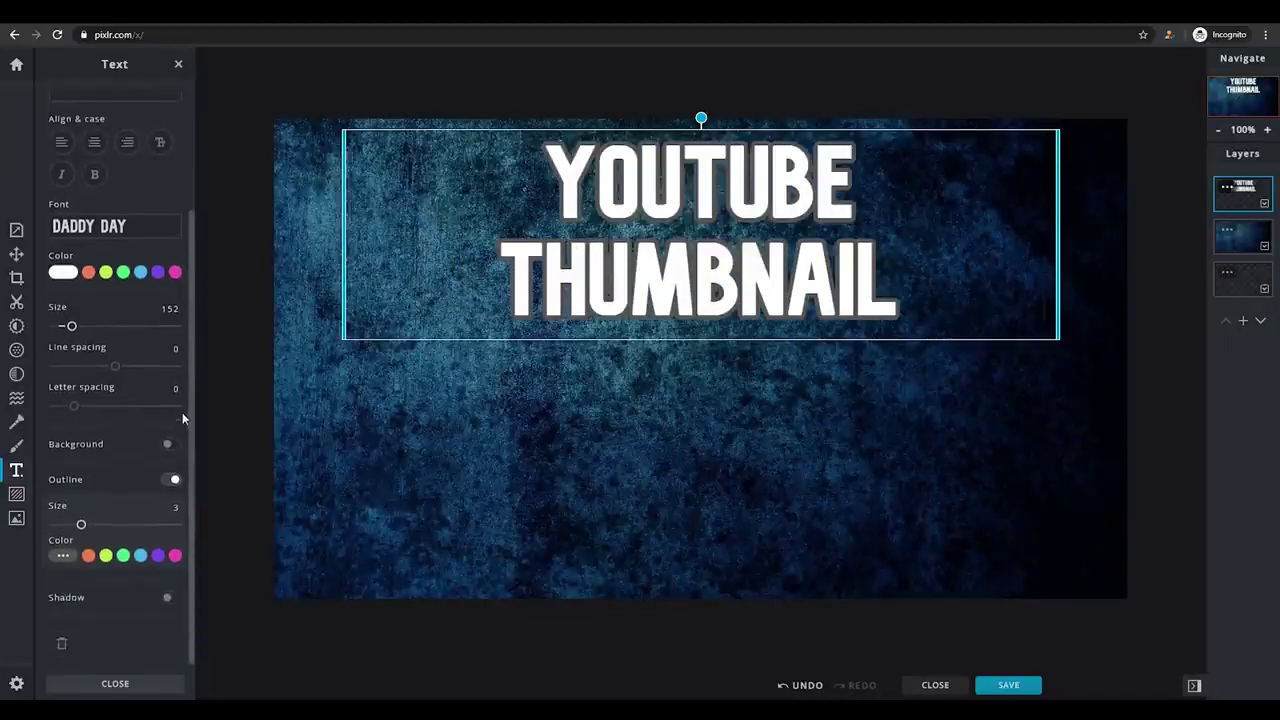
# Step: Set the title's outline colour to black (#000000) and finish editing the text
pyautogui.click(63, 553)
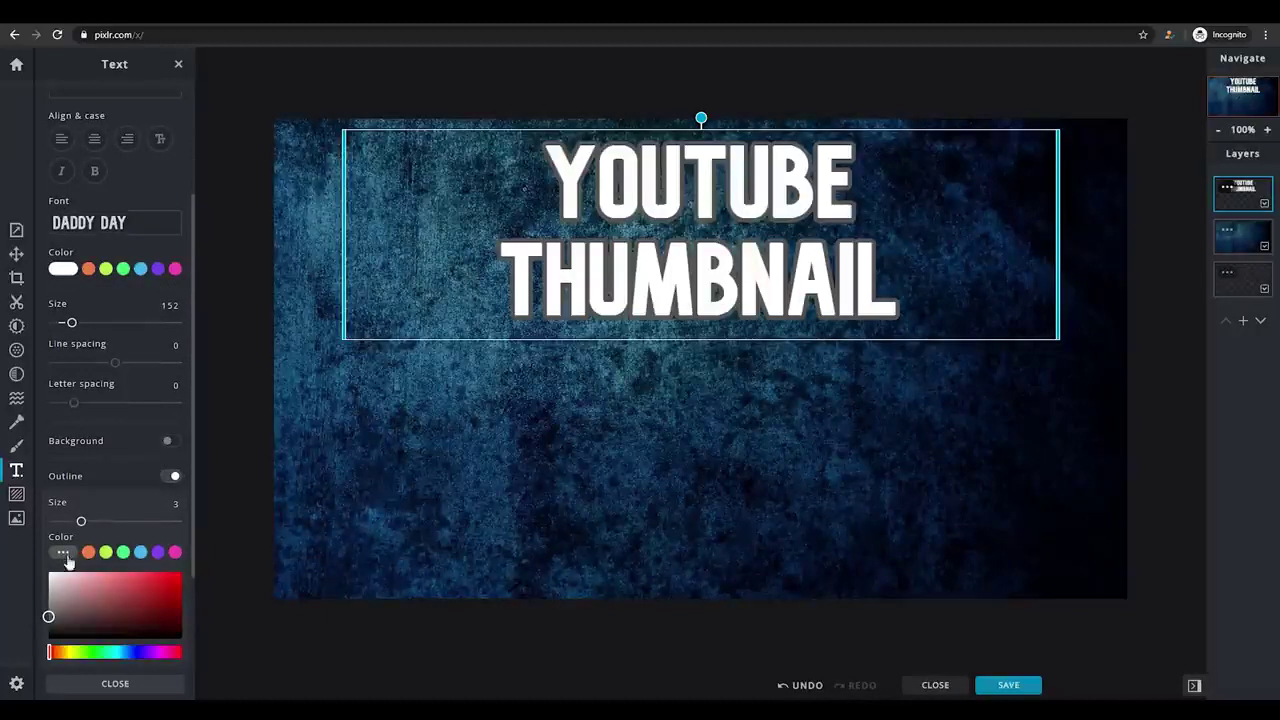
pyautogui.click(56, 556)
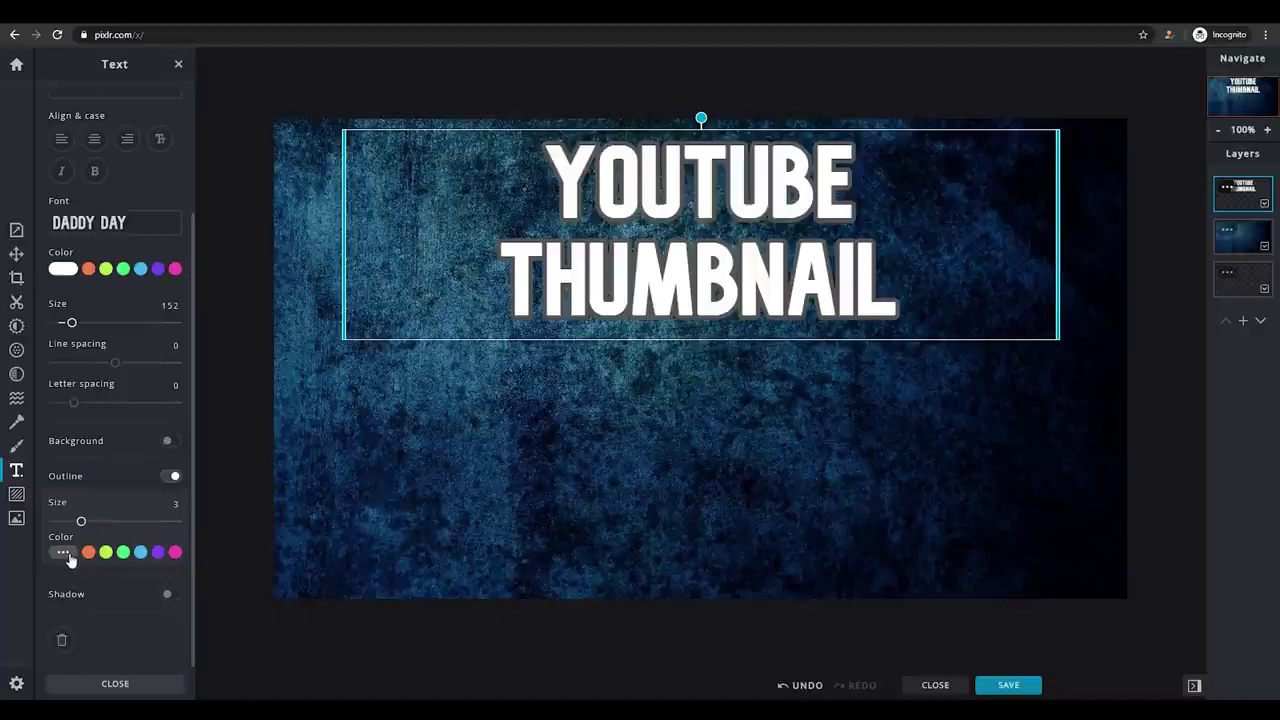
pyautogui.click(68, 556)
pyautogui.moveTo(48, 616); pyautogui.dragTo(186, 654)
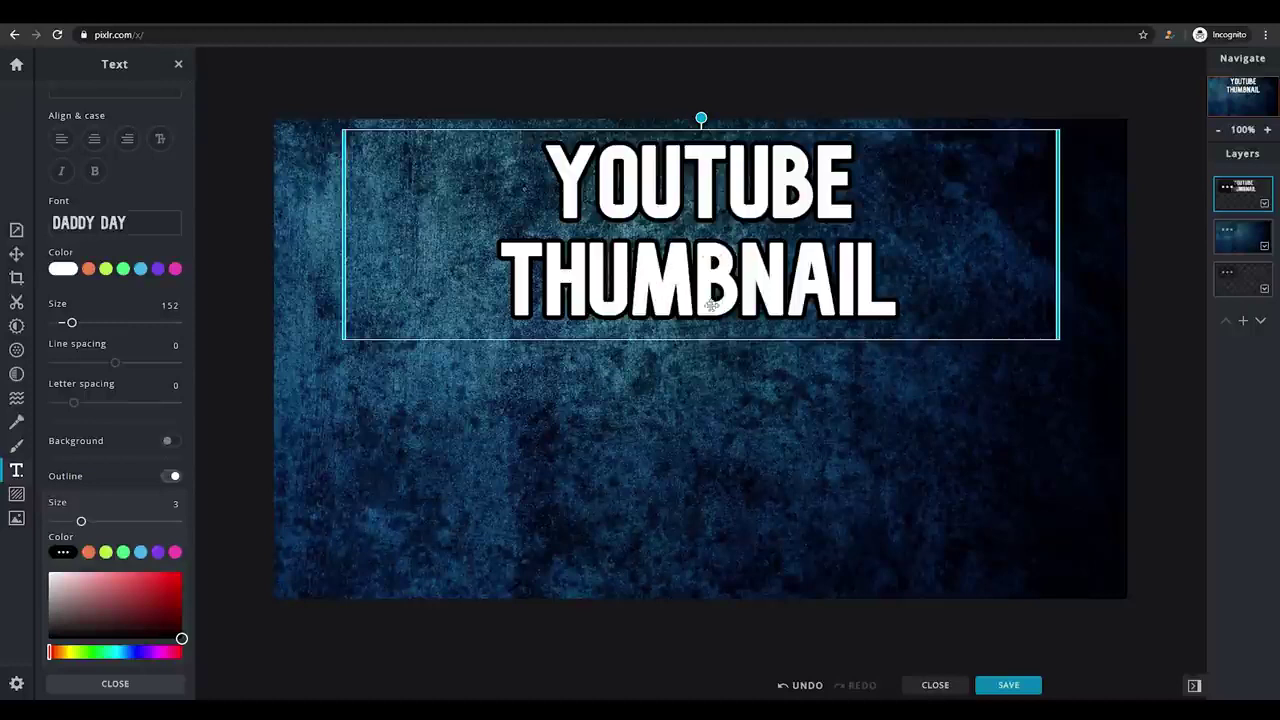
pyautogui.moveTo(195, 566); pyautogui.dragTo(176, 673)
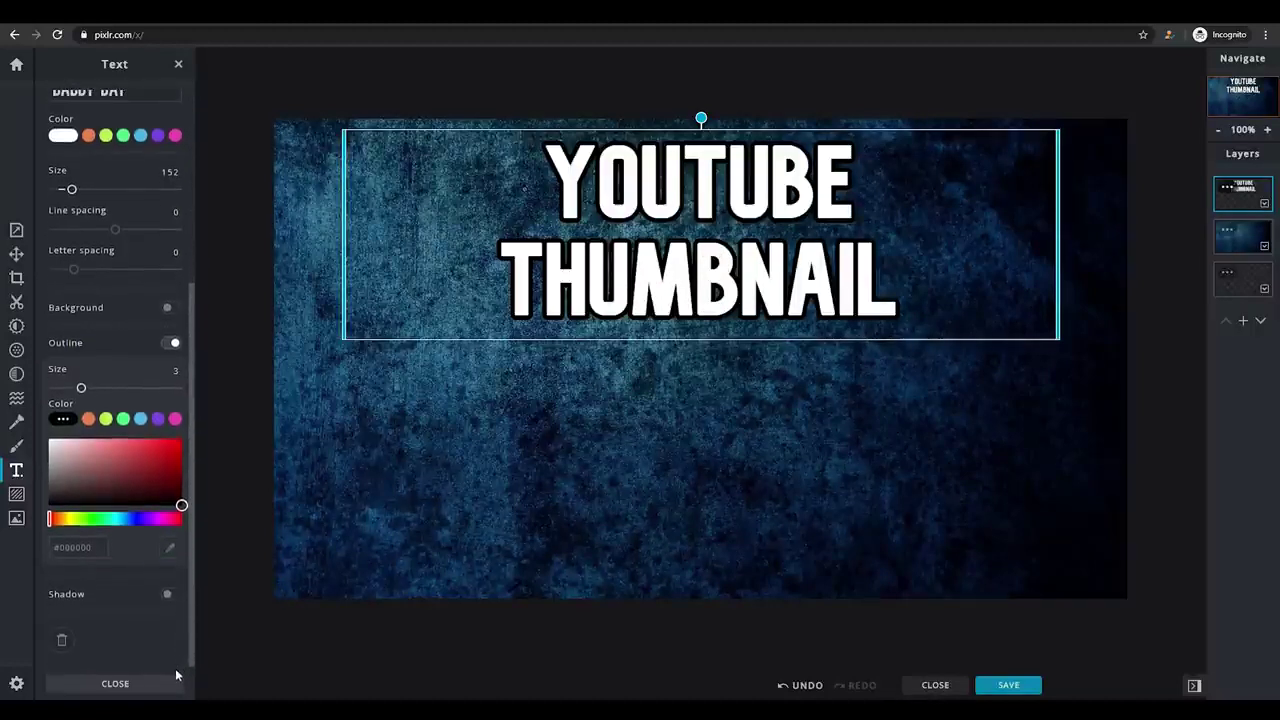
pyautogui.scroll(5, 175, 670)
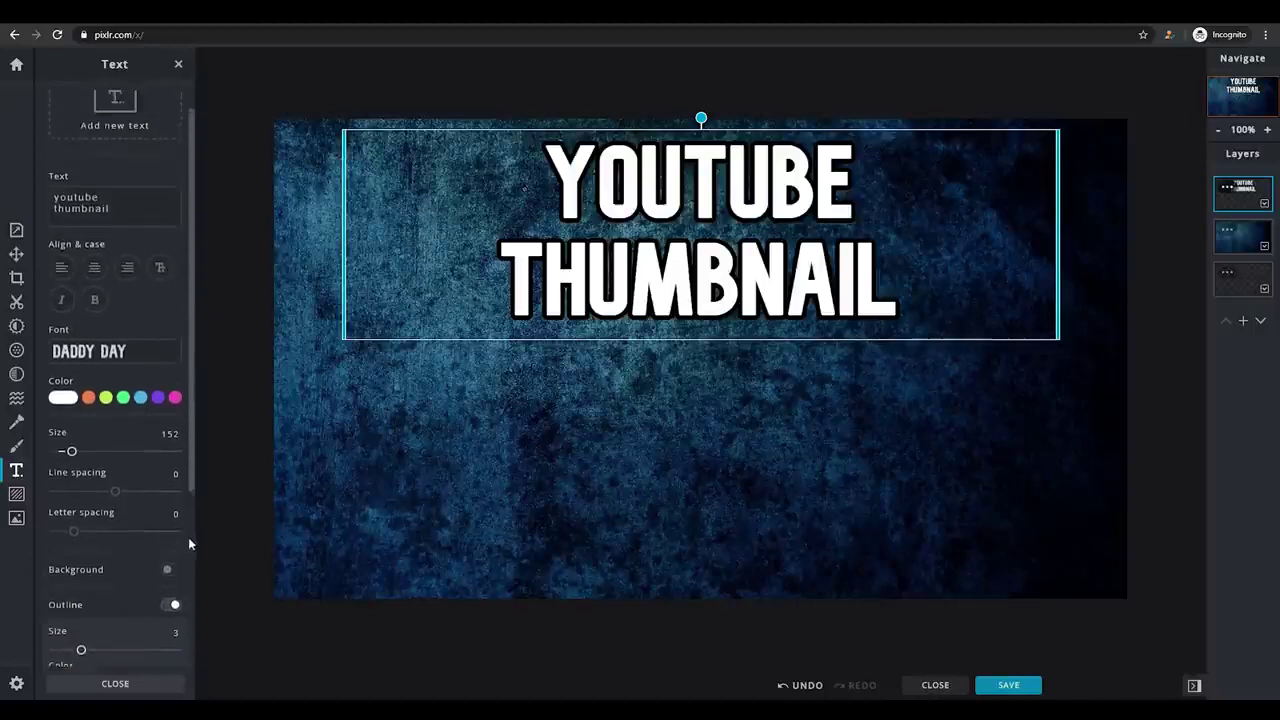
pyautogui.click(127, 686)
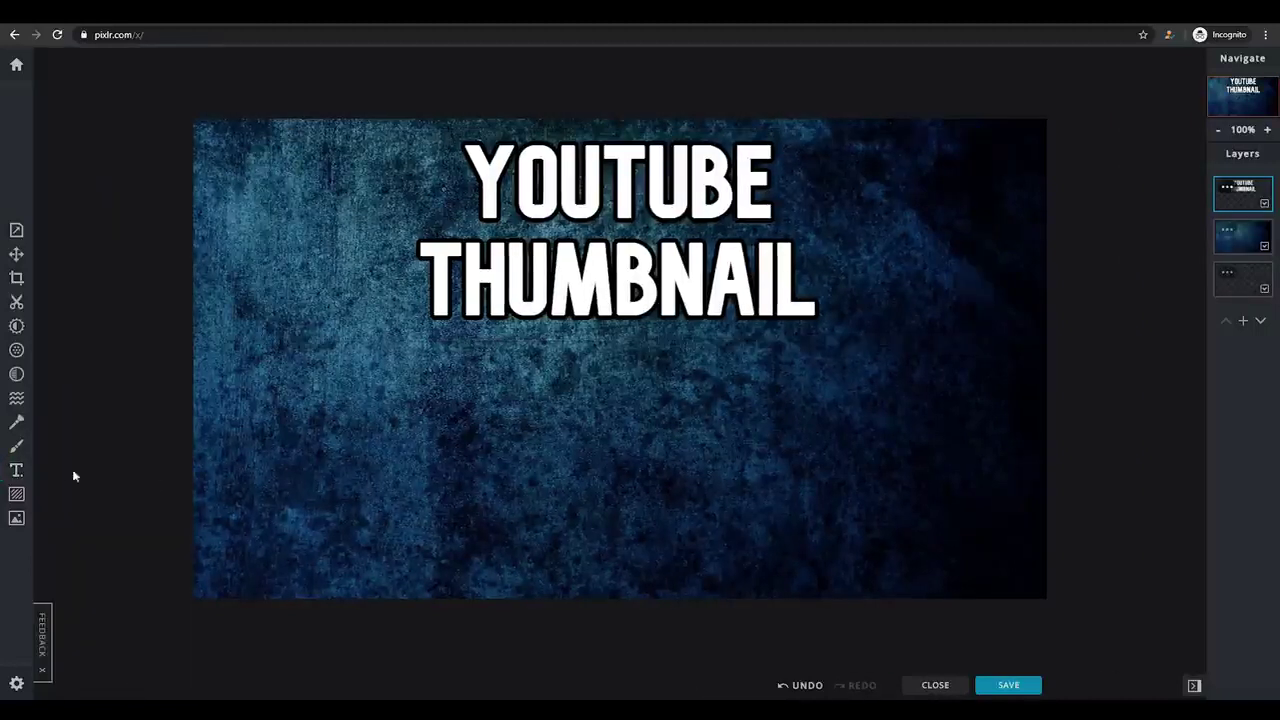
# Step: Apply the Blur filter at 26 to the blue background image layer
pyautogui.click(16, 350)
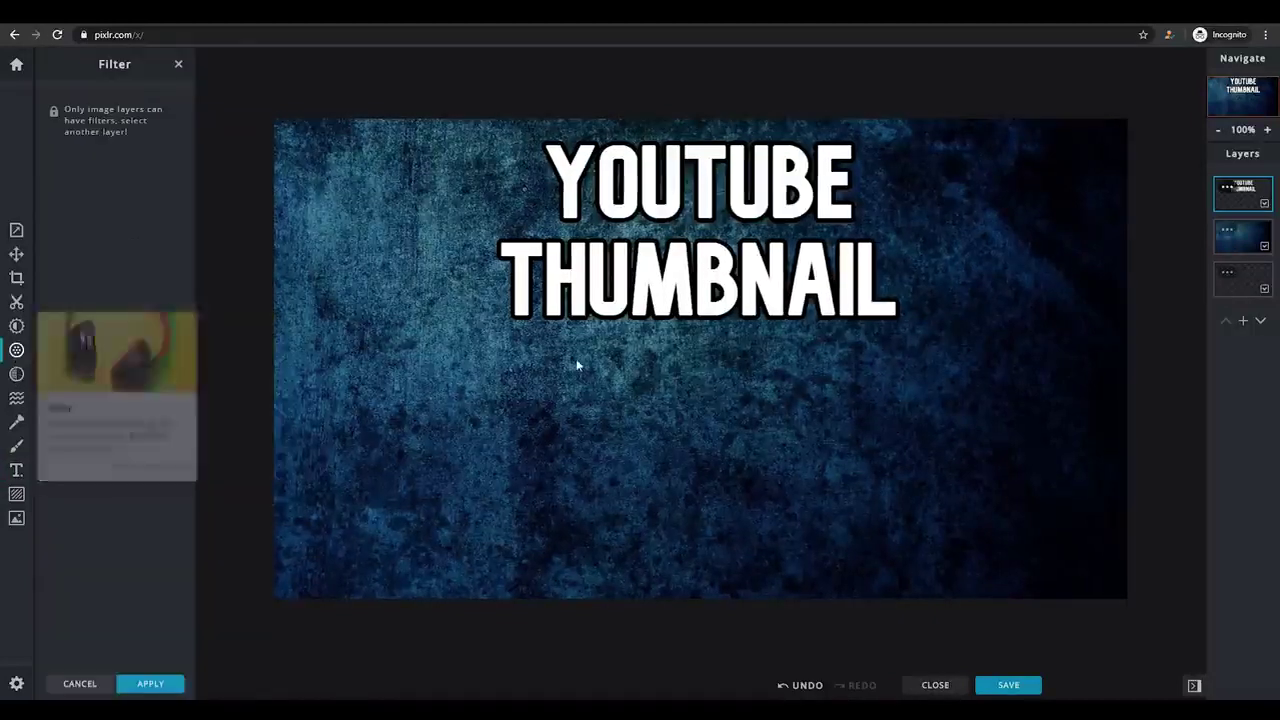
pyautogui.click(1241, 237)
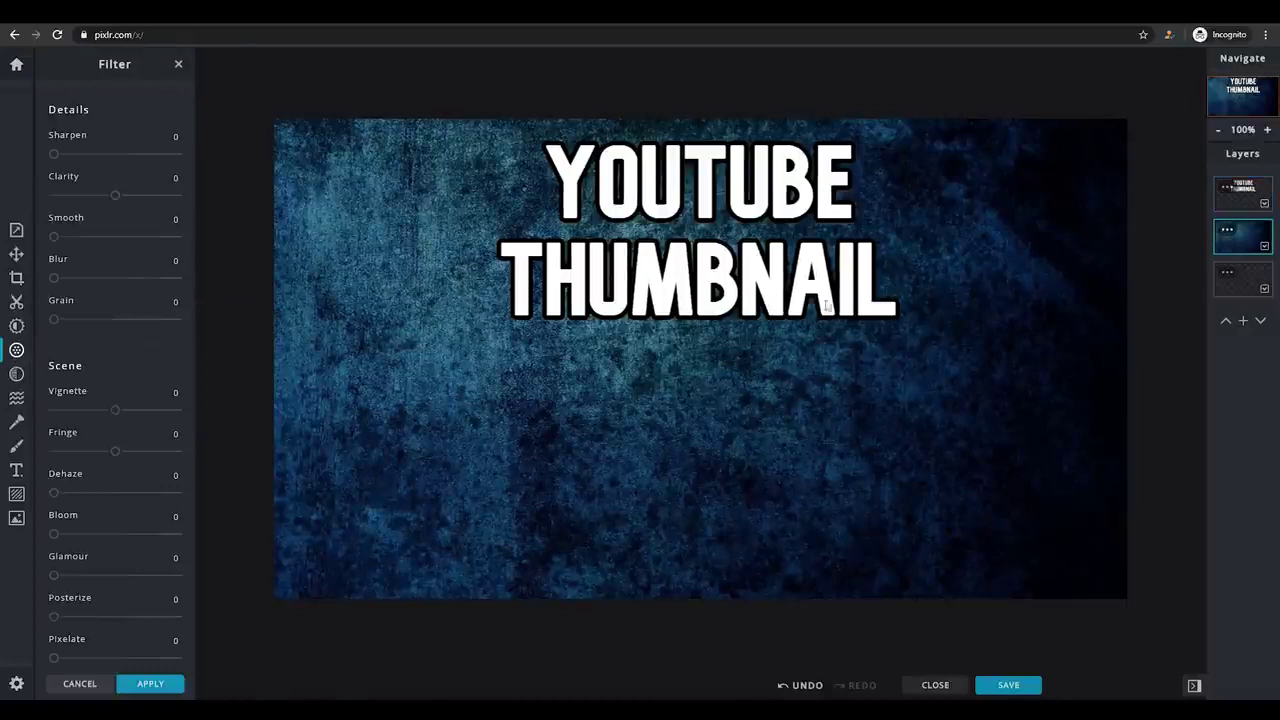
pyautogui.moveTo(54, 279); pyautogui.dragTo(87, 286)
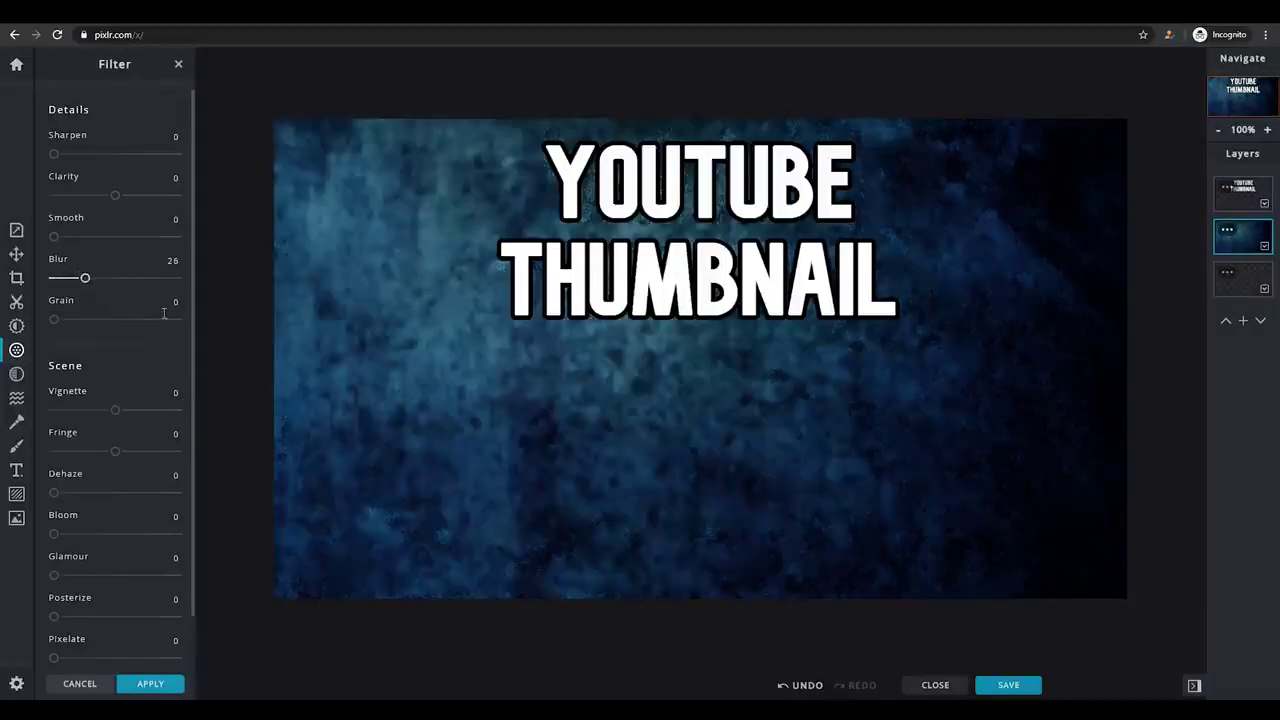
pyautogui.click(150, 684)
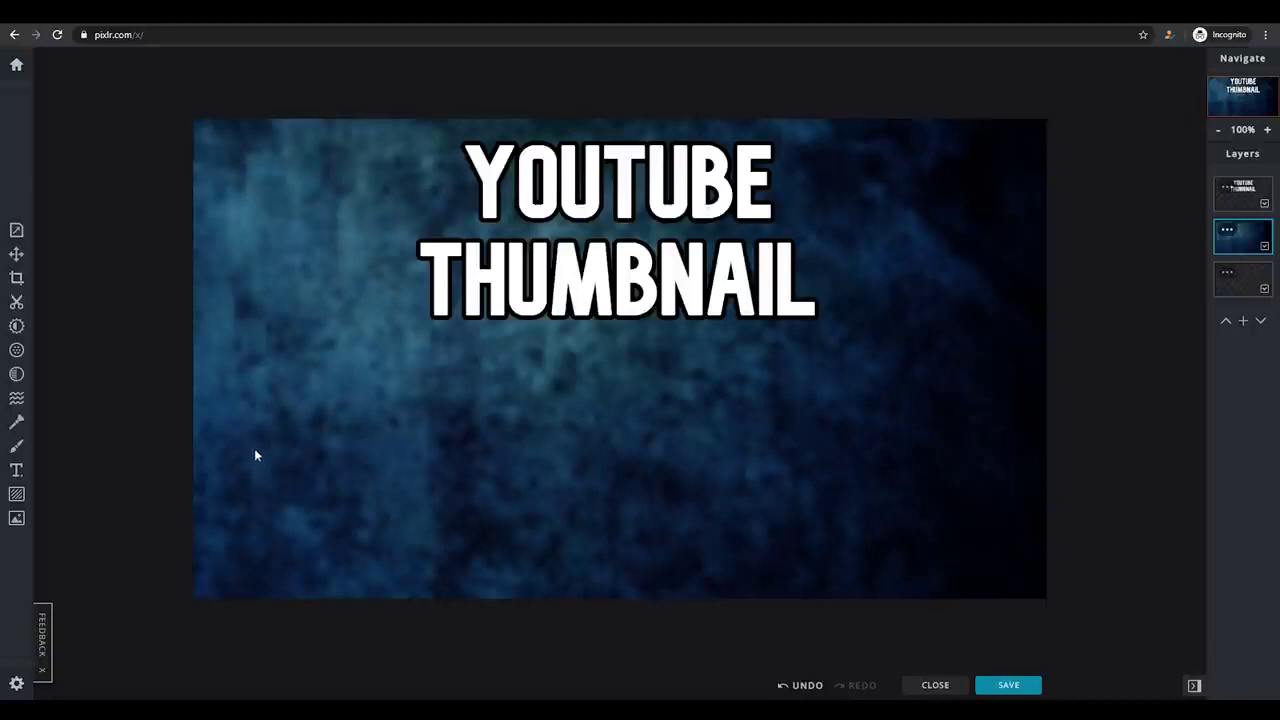
# Step: Add the skeleton character image from the computer as a layer in the current document
pyautogui.click(16, 520)
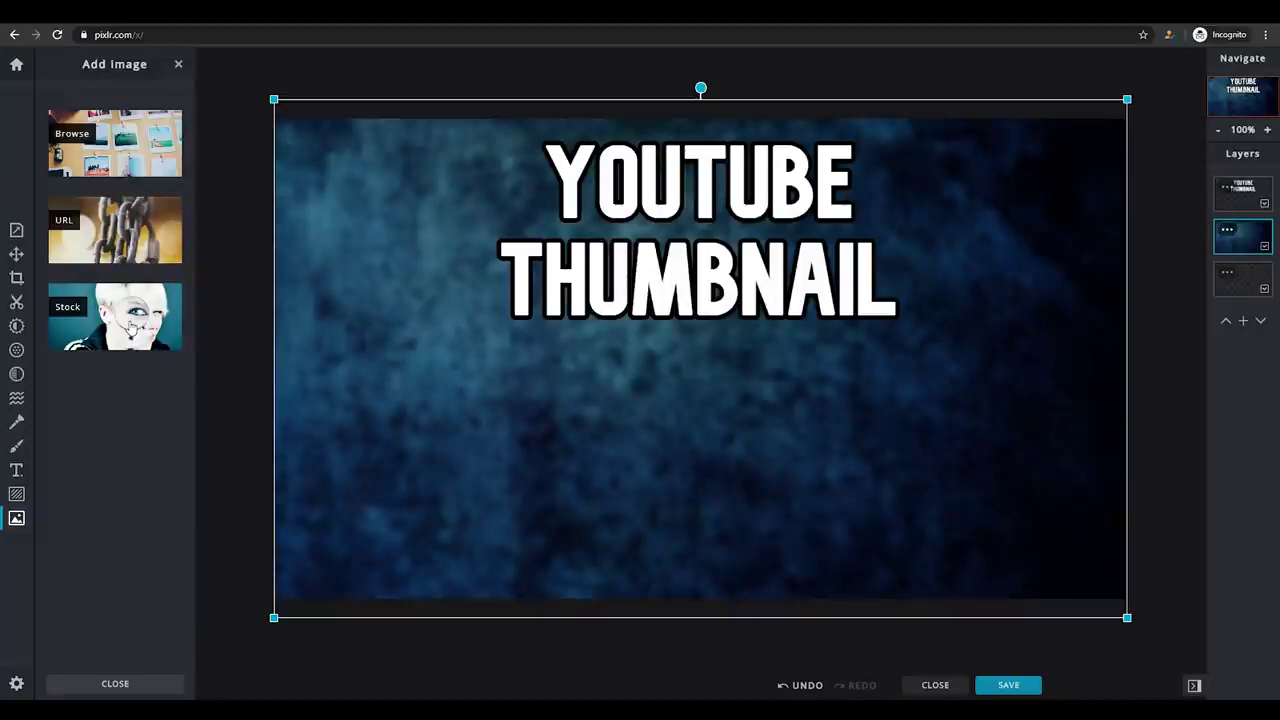
pyautogui.click(110, 135)
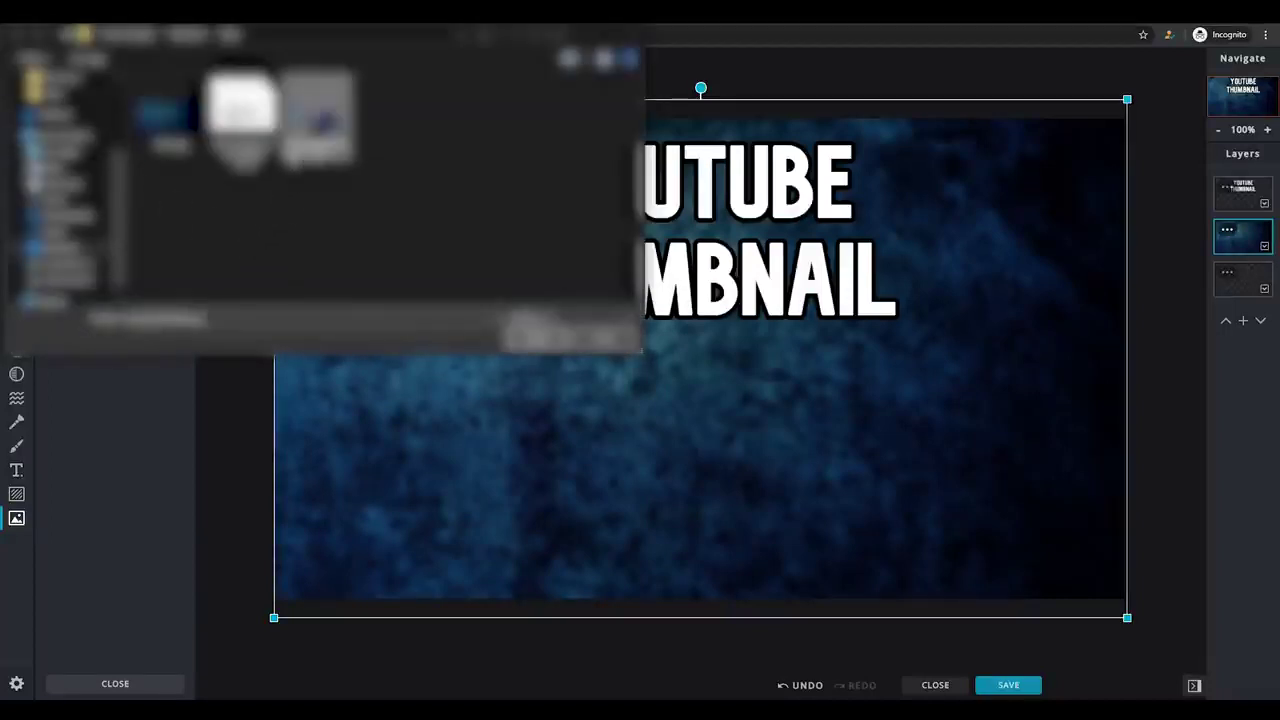
pyautogui.click(522, 338)
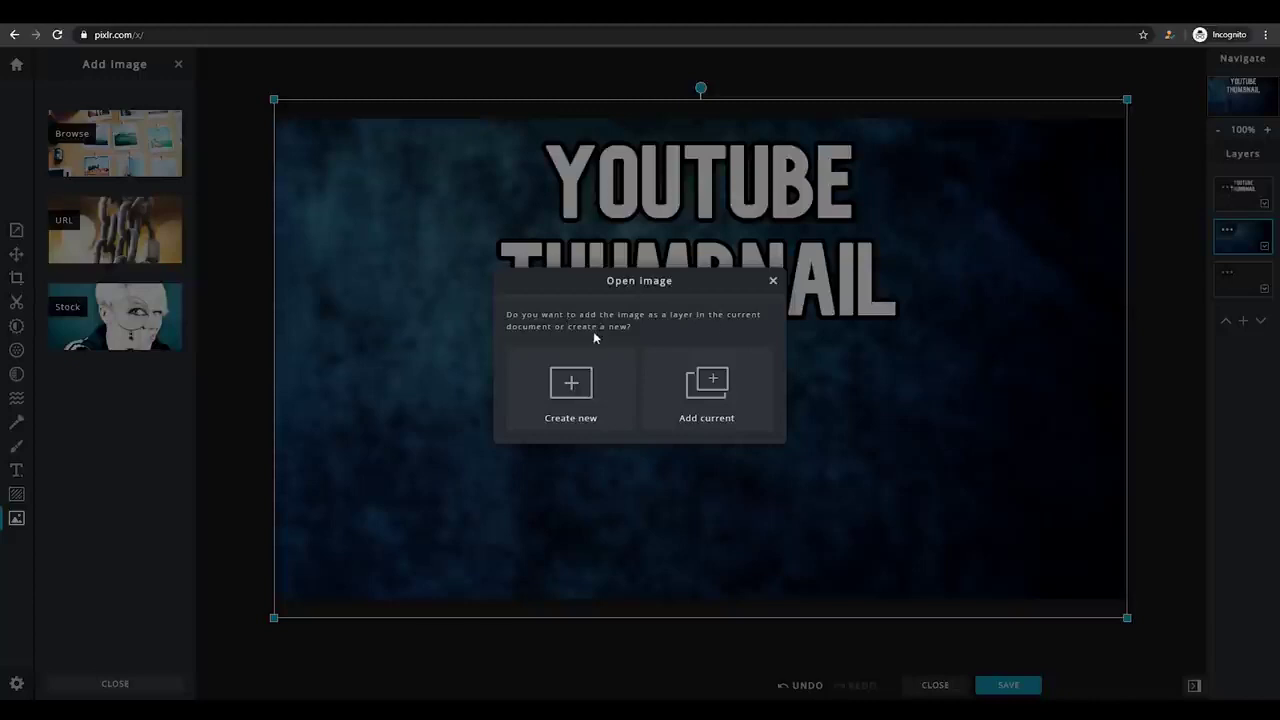
pyautogui.click(706, 389)
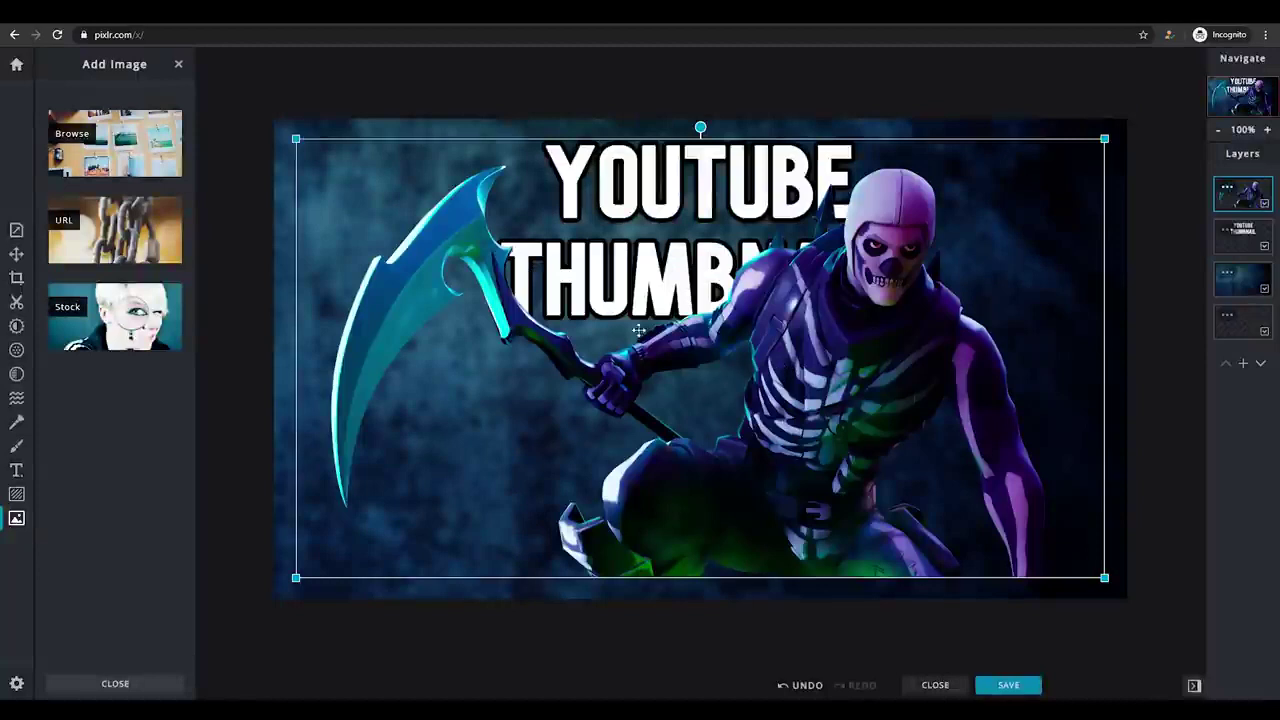
# Step: Scale down the skeleton character and place it at the canvas's lower edge, centred beneath the title text, then deselect it
pyautogui.moveTo(797, 432); pyautogui.dragTo(793, 452)
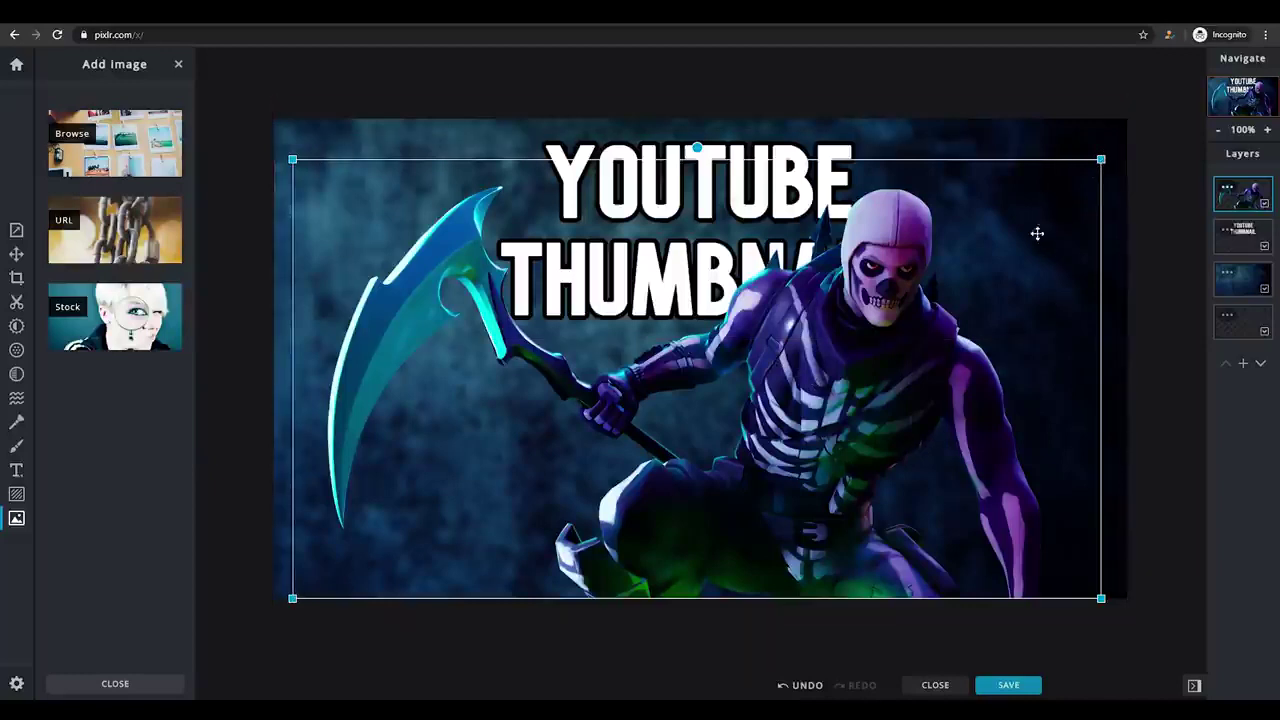
pyautogui.moveTo(1101, 158); pyautogui.dragTo(856, 336)
pyautogui.moveTo(655, 428); pyautogui.dragTo(745, 423)
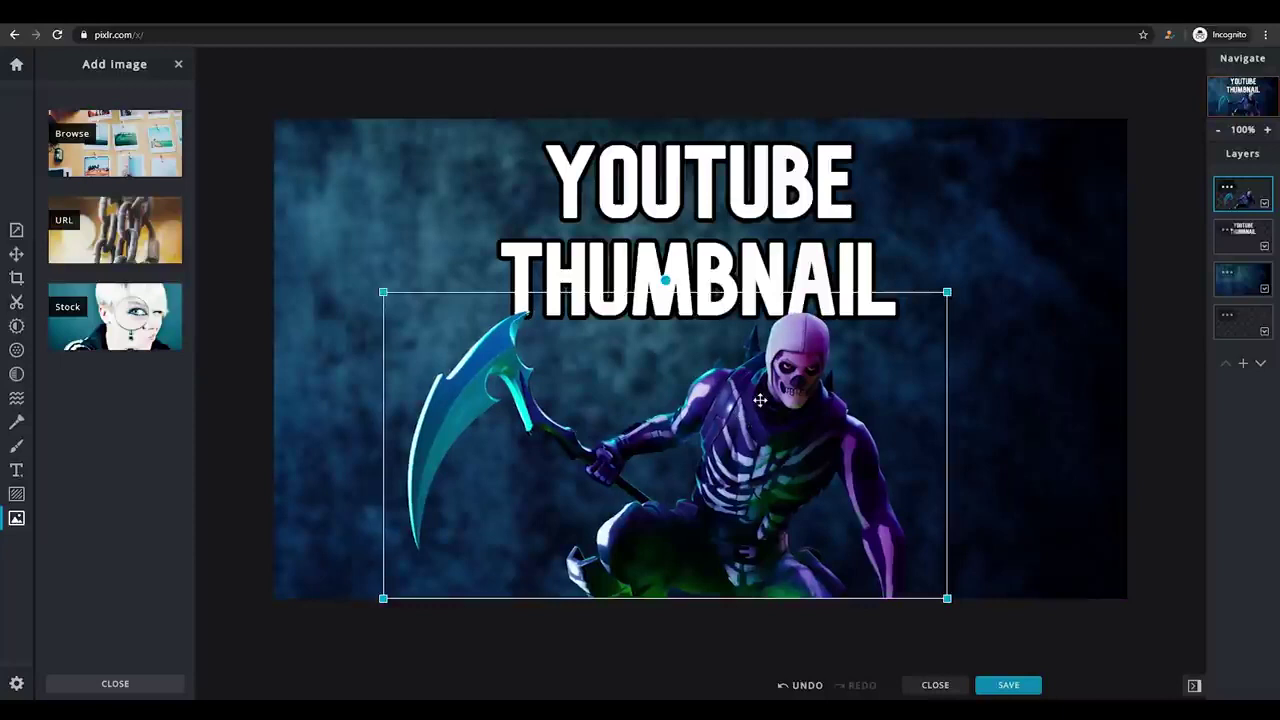
pyautogui.click(249, 468)
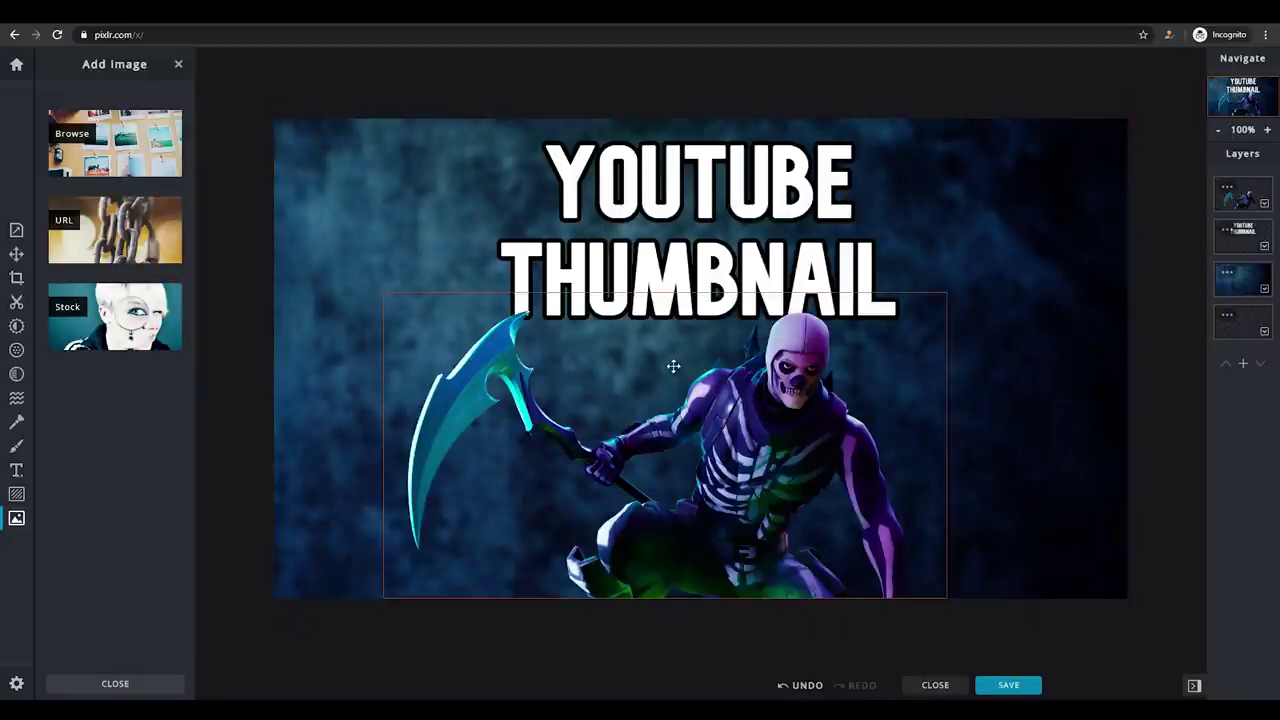
# Step: Start saving the image and name the file "thumbnail"
pyautogui.click(1008, 685)
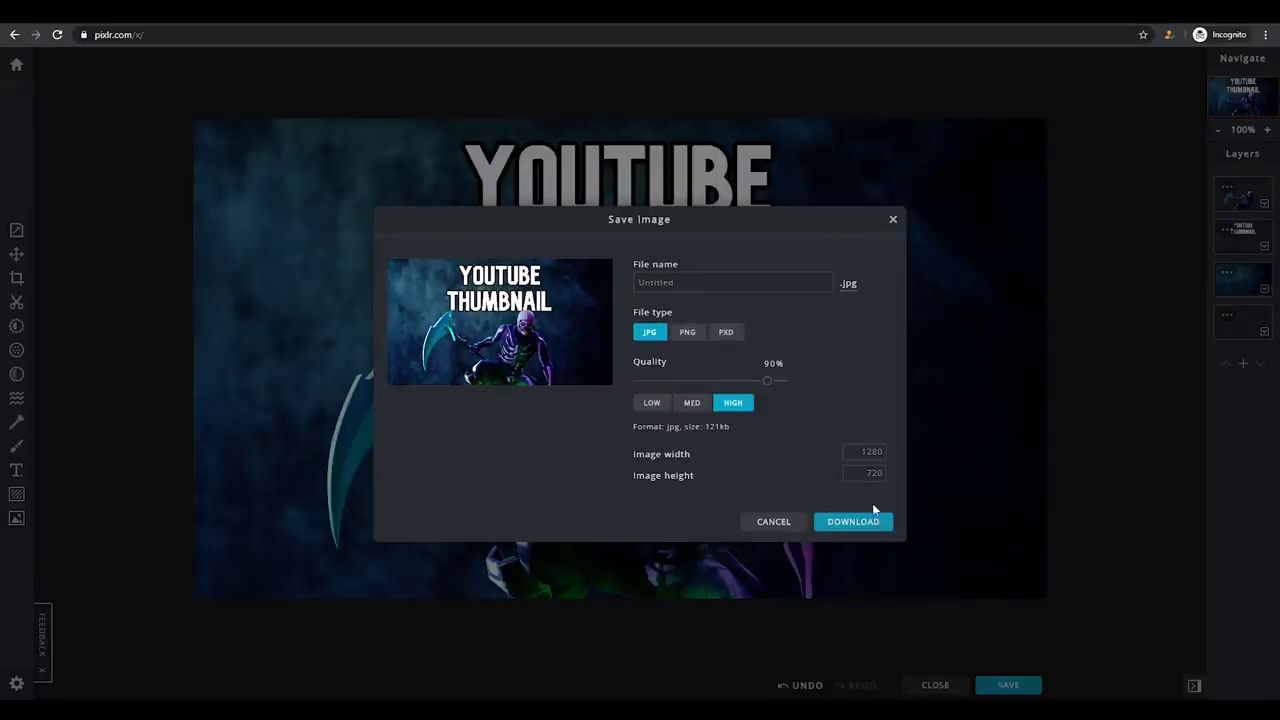
pyautogui.click(690, 281)
pyautogui.click(694, 282)
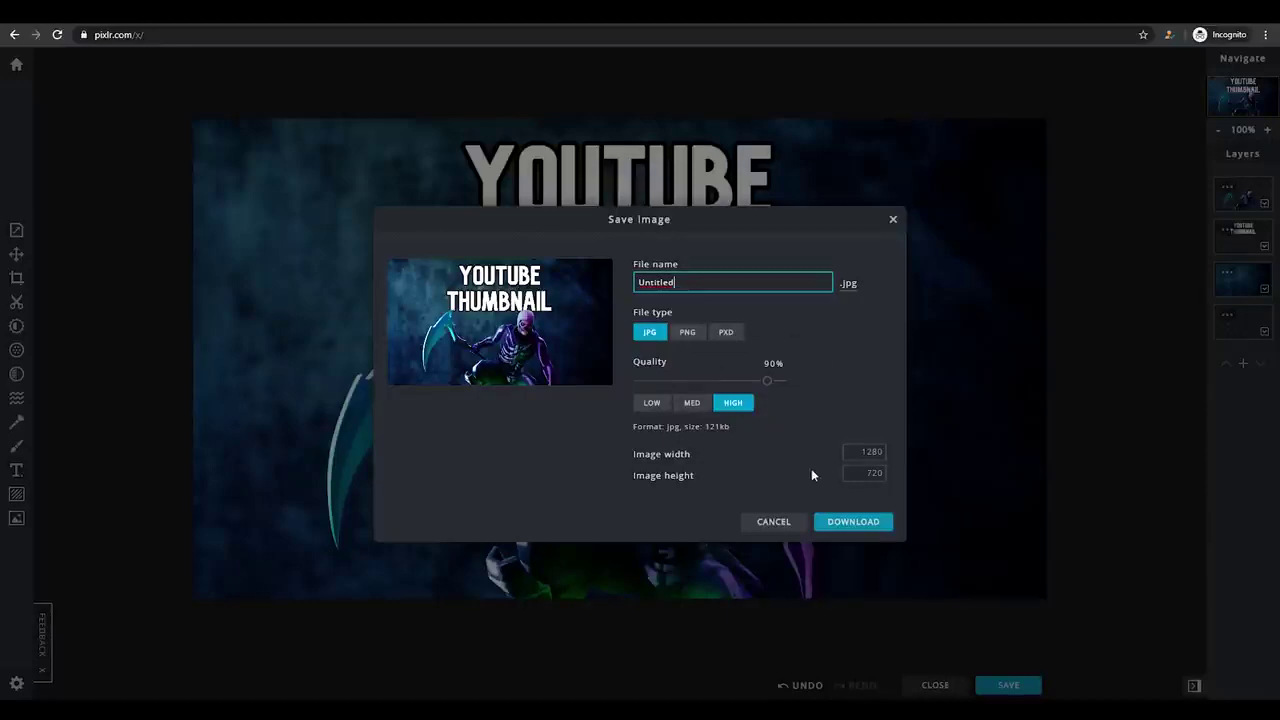
pyautogui.doubleClick(685, 281)
pyautogui.write('thumbnaill')
pyautogui.click(614, 280)
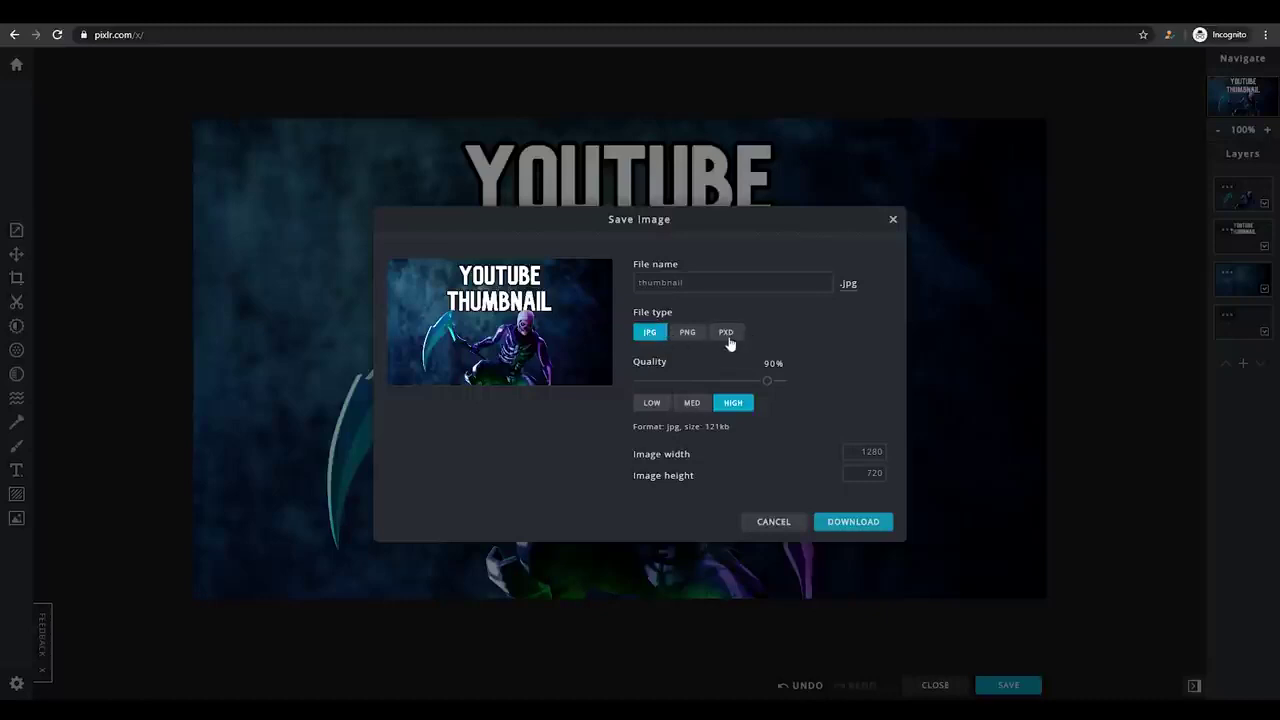
# Step: Choose PNG as the file type and download the 1280 x 720 image
pyautogui.click(687, 338)
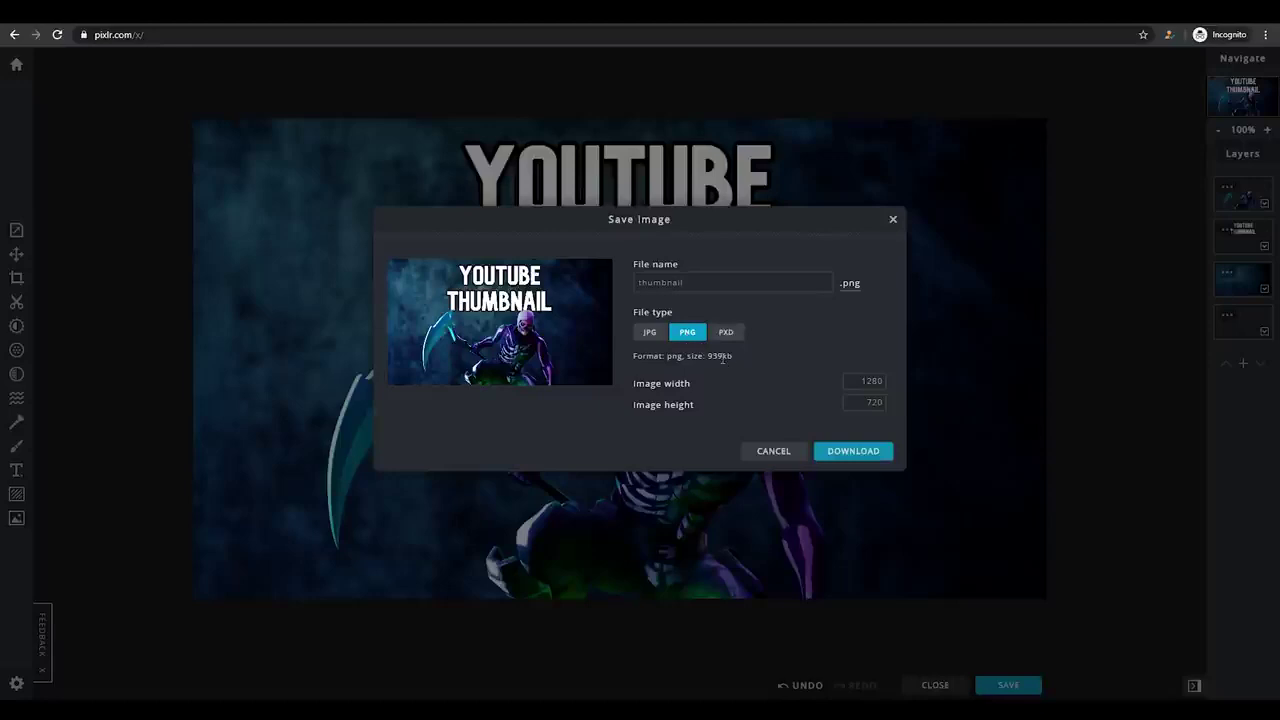
pyautogui.moveTo(705, 357); pyautogui.dragTo(733, 357)
pyautogui.click(733, 356)
pyautogui.click(854, 453)
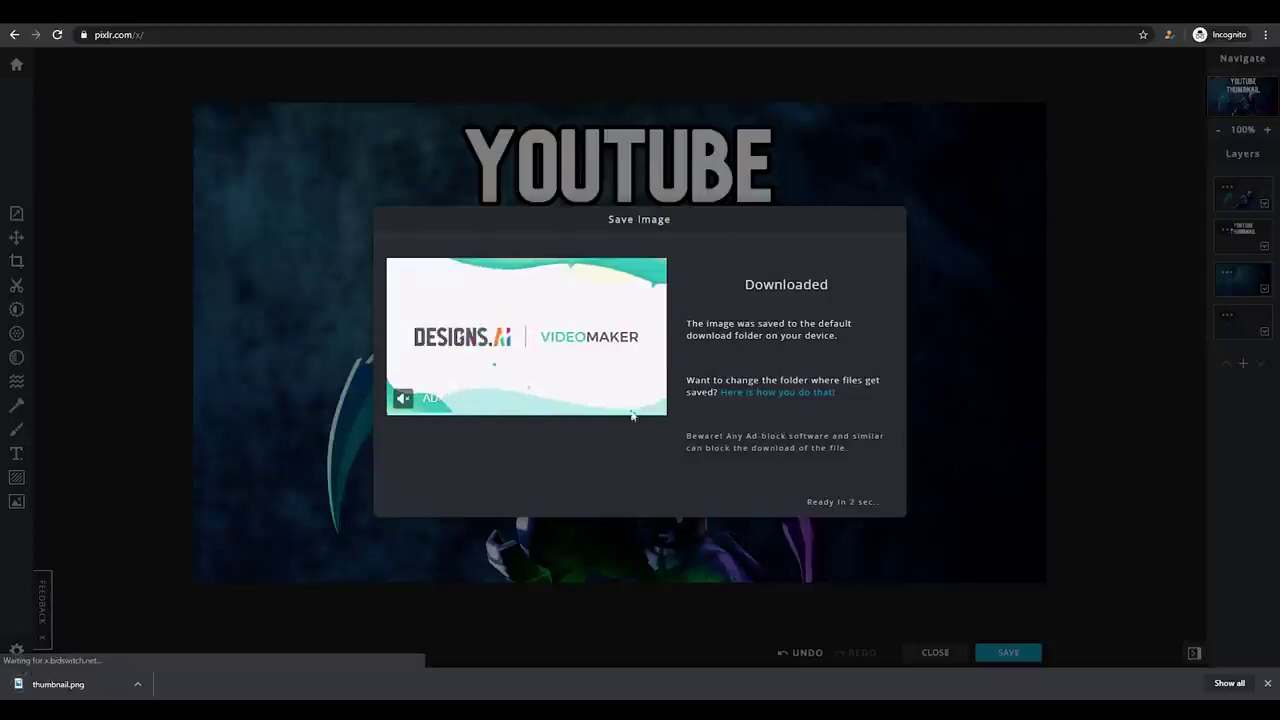
# Step: Open the downloaded thumbnail.png in Photos to examine the finished thumbnail
pyautogui.click(101, 682)
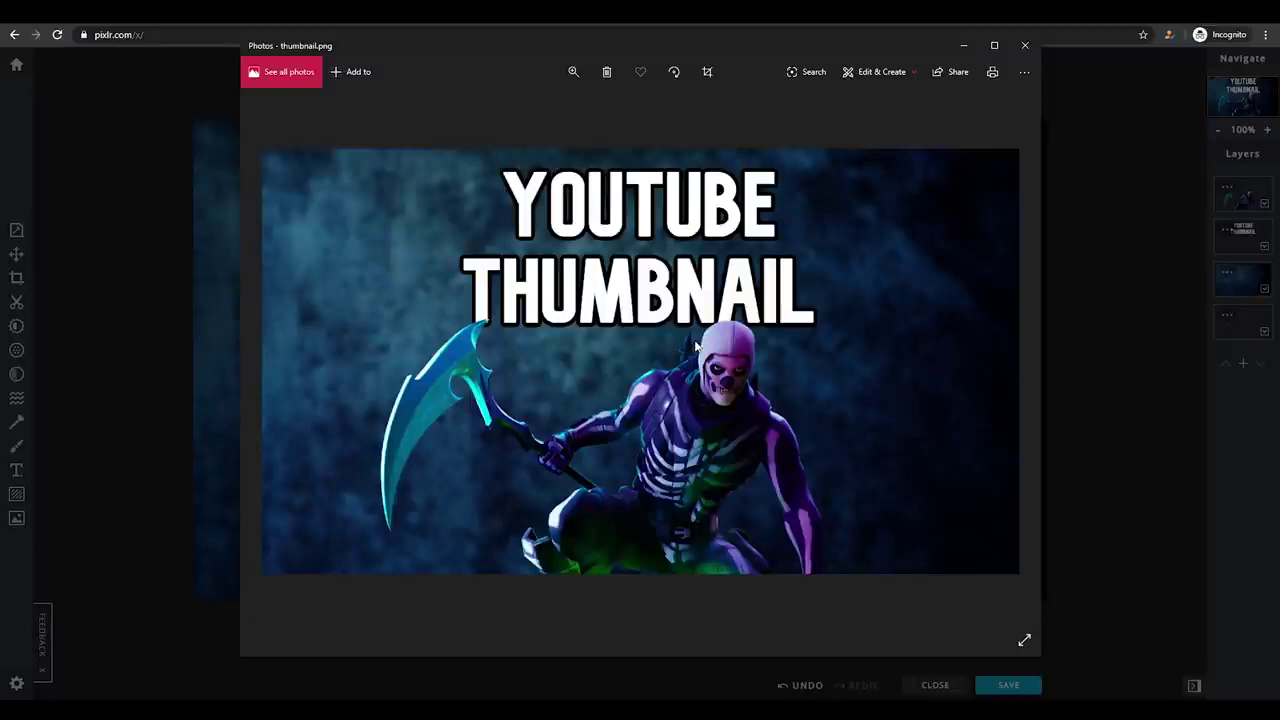
pyautogui.moveTo(585, 50); pyautogui.dragTo(582, 40)
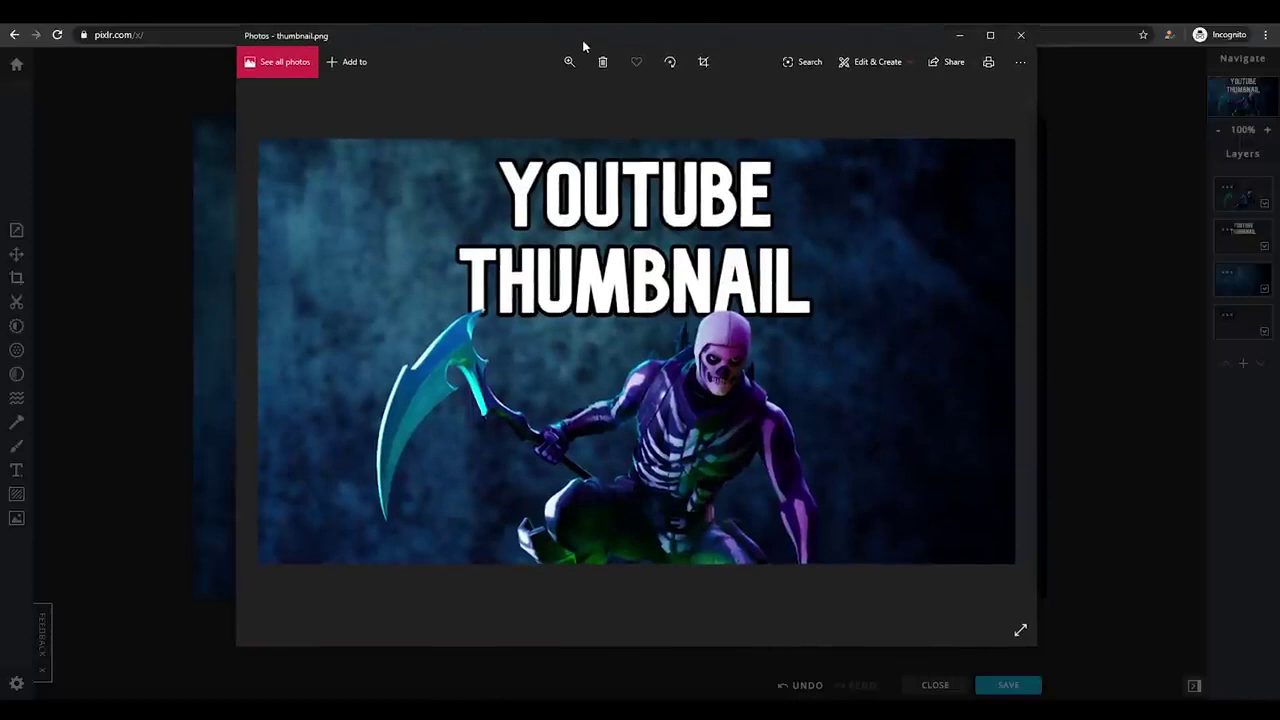
pyautogui.moveTo(582, 40); pyautogui.dragTo(614, 57)
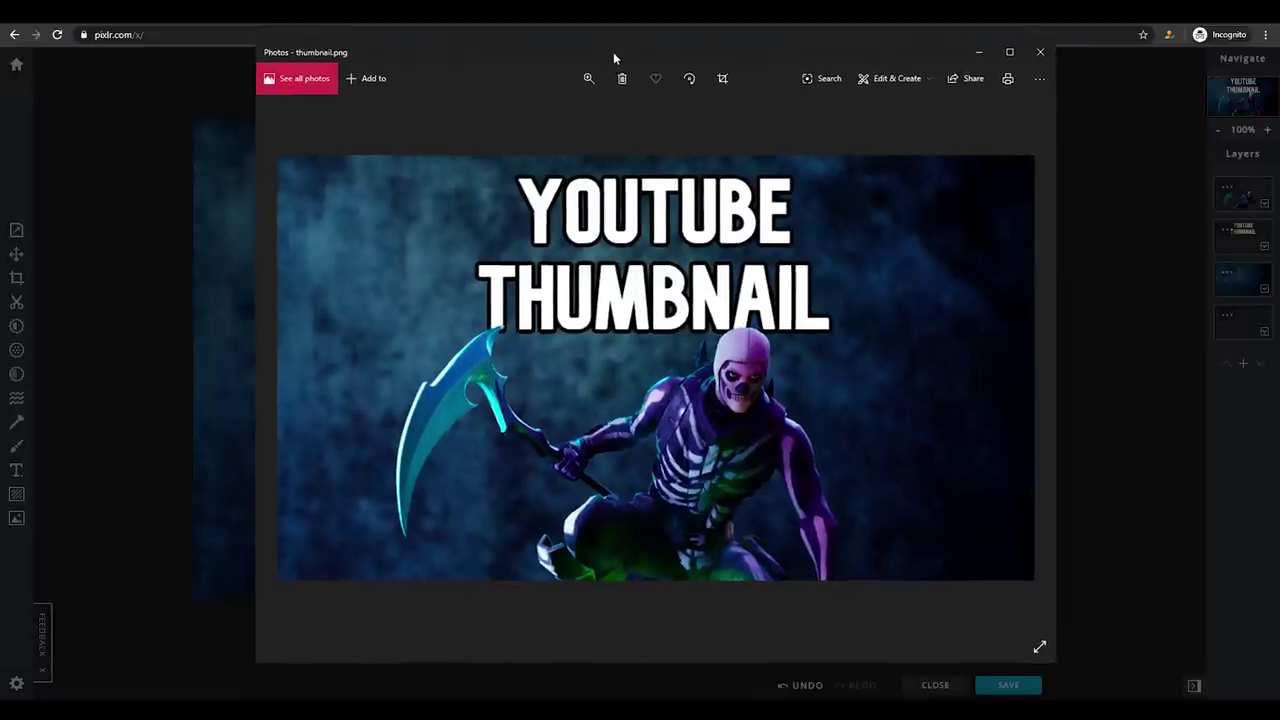